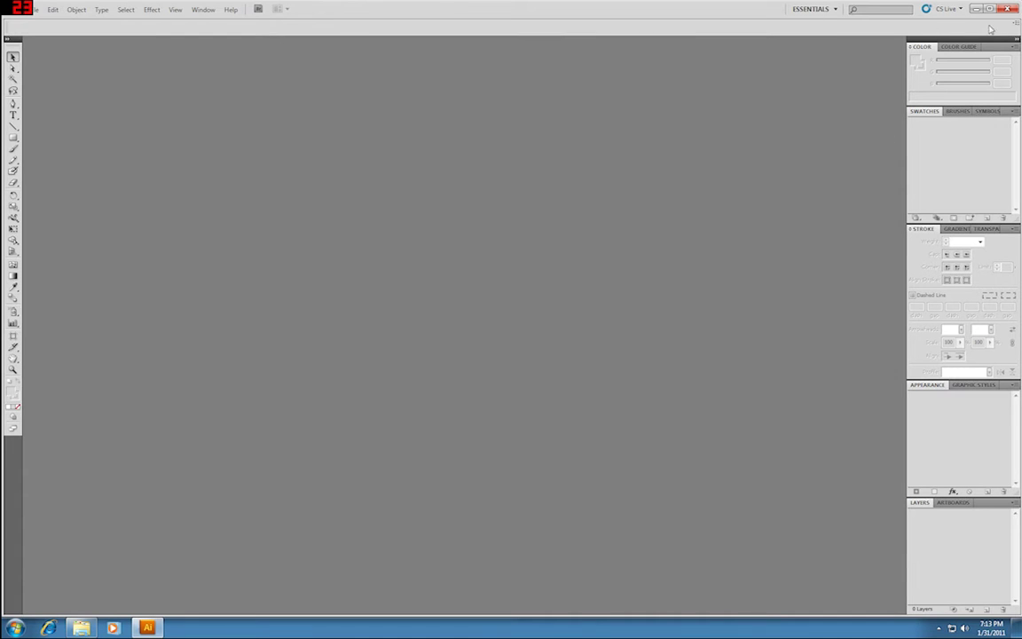
Step: Create a new Basic RGB document with one 800 x 600 pt artboard
double_click(714, 12)
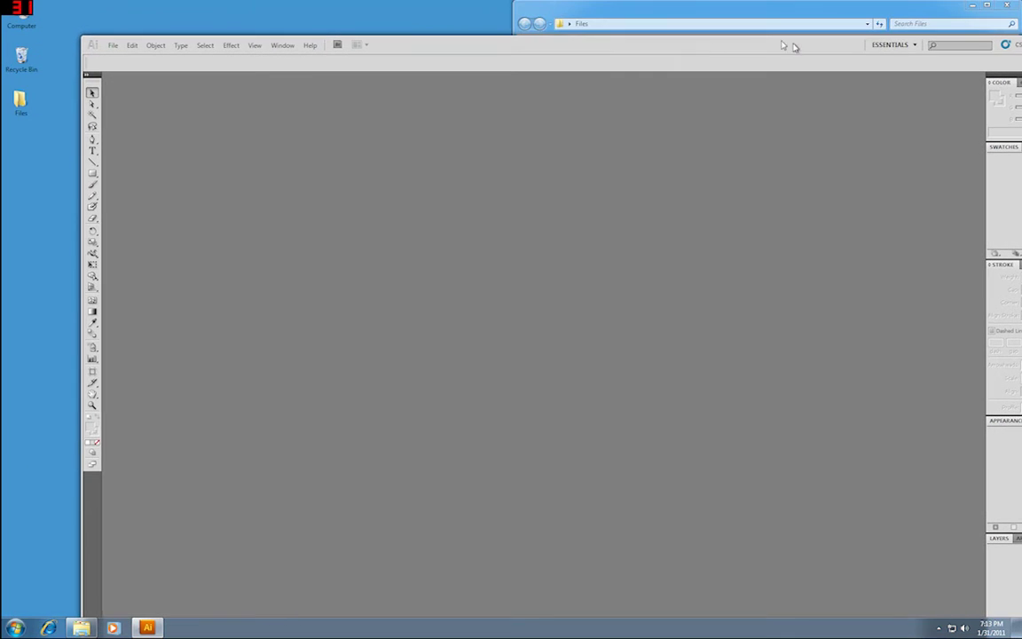
left_click(112, 45)
left_click(125, 61)
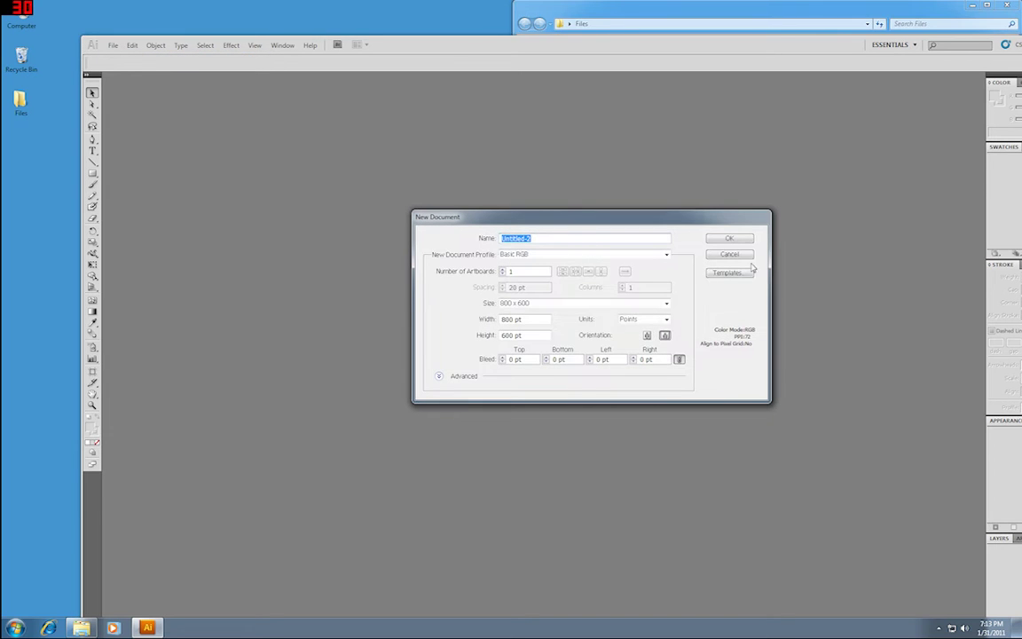
left_click(736, 242)
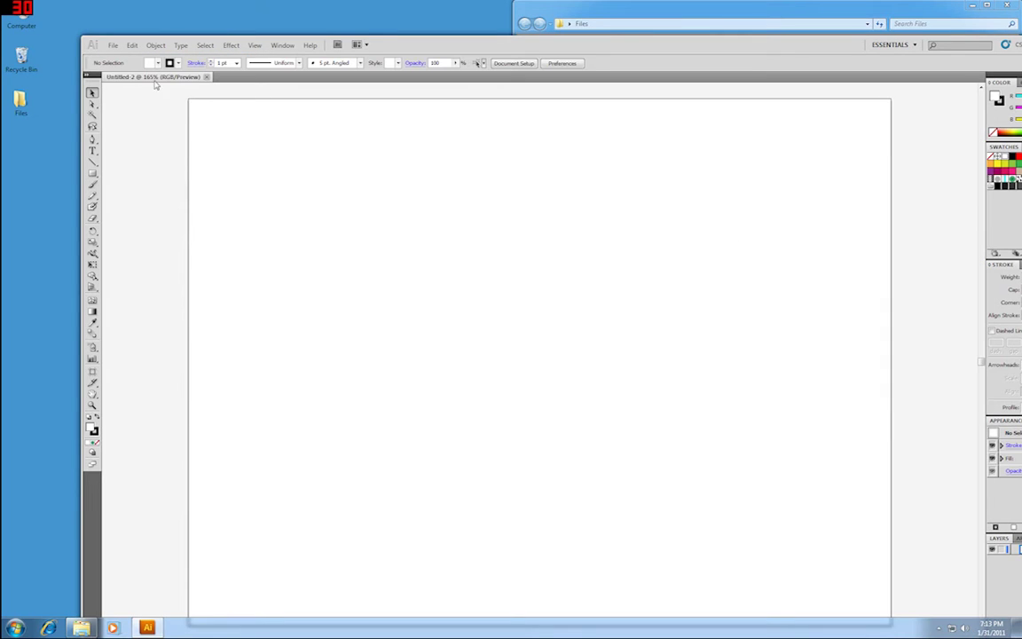
Step: Place the 18ct Waltham pocket watch image from the desktop's Files folder into the document
left_click(113, 45)
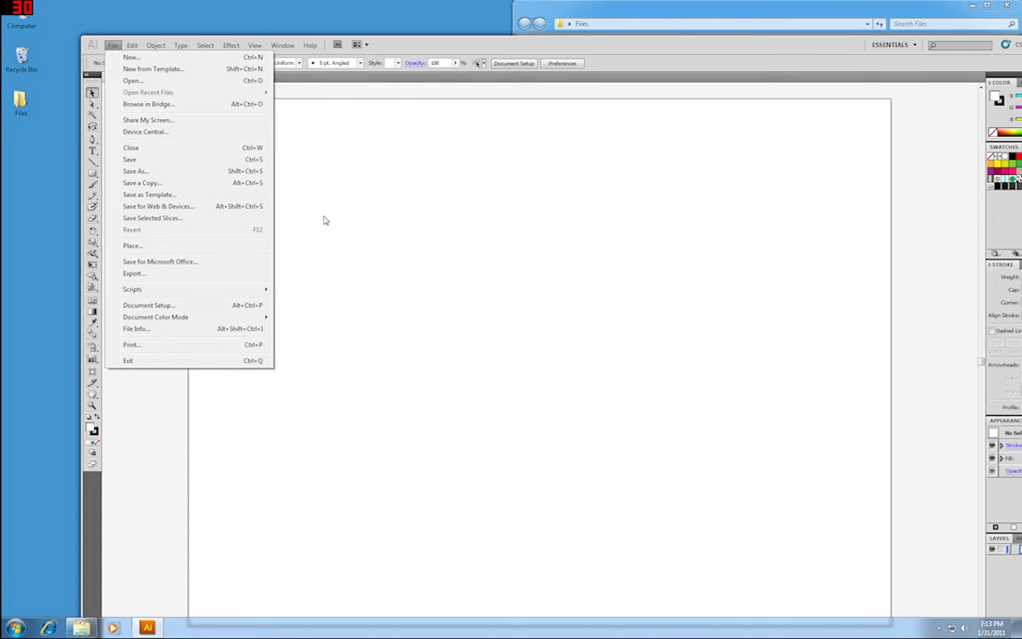
left_click(174, 247)
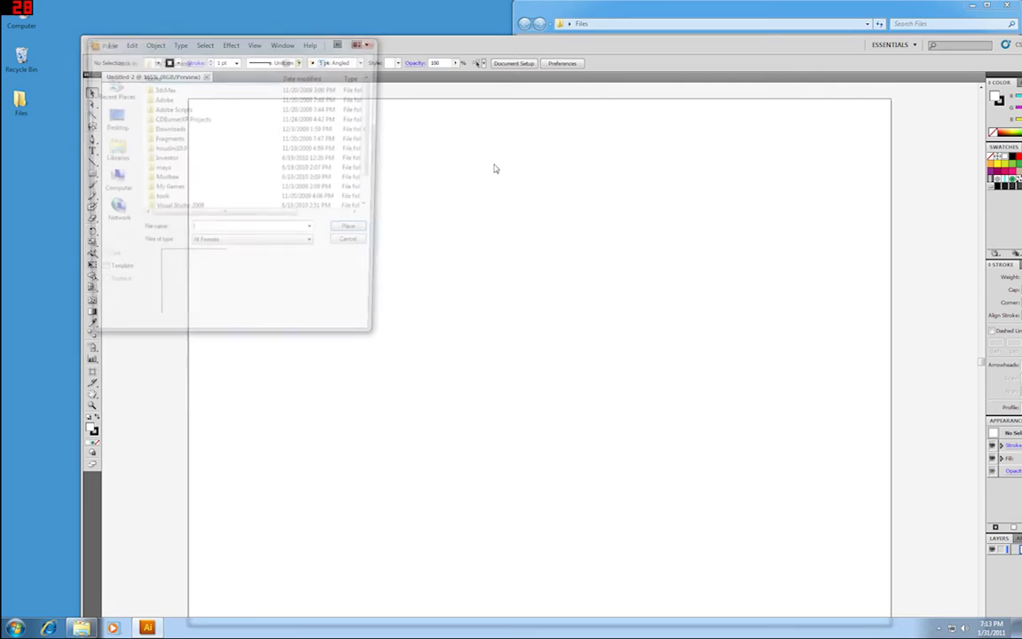
left_click(113, 120)
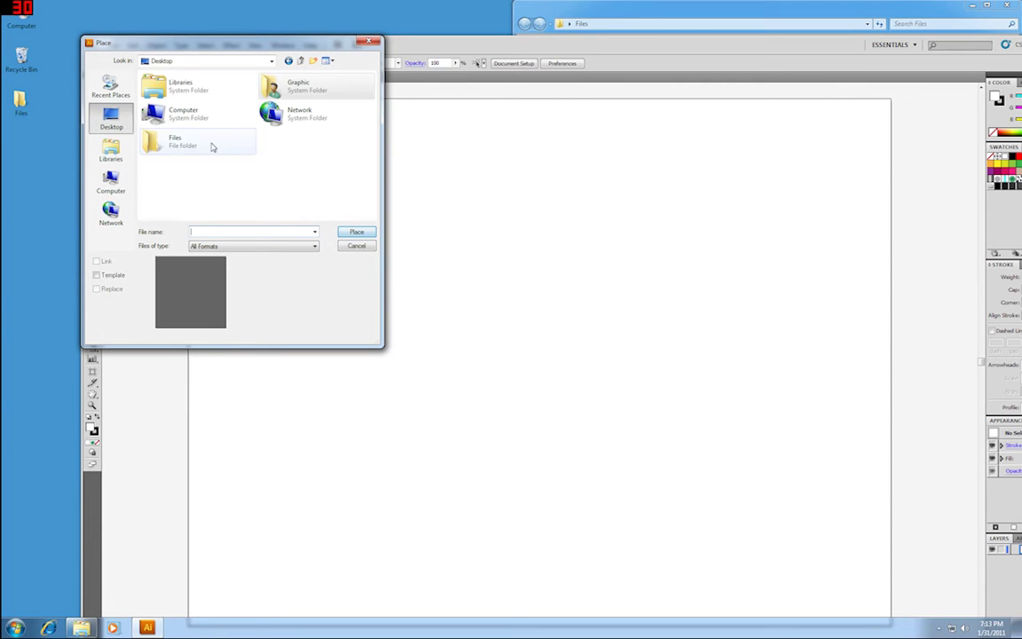
double_click(178, 145)
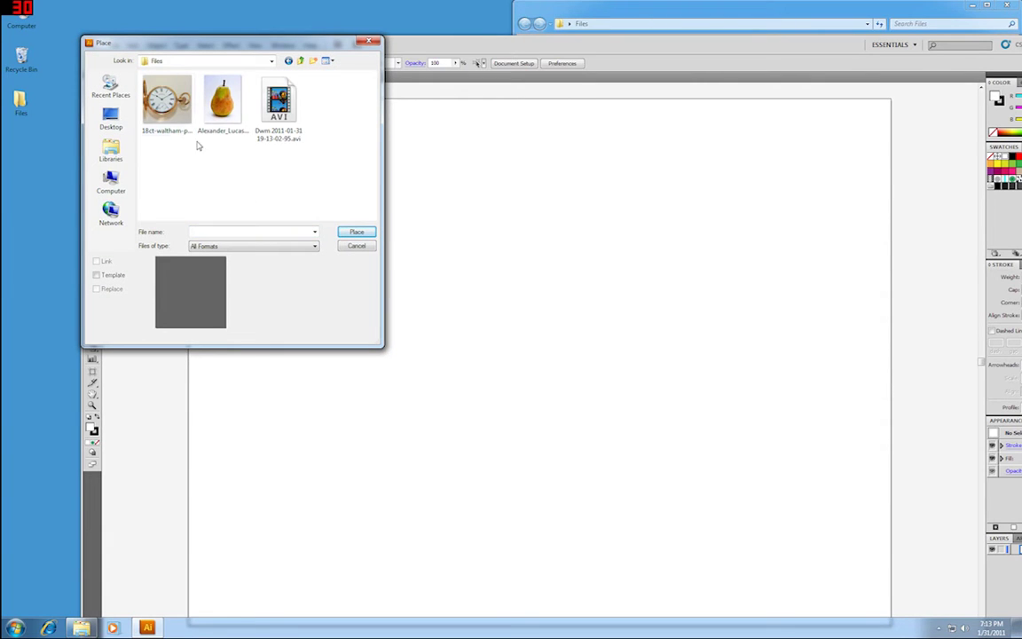
double_click(179, 113)
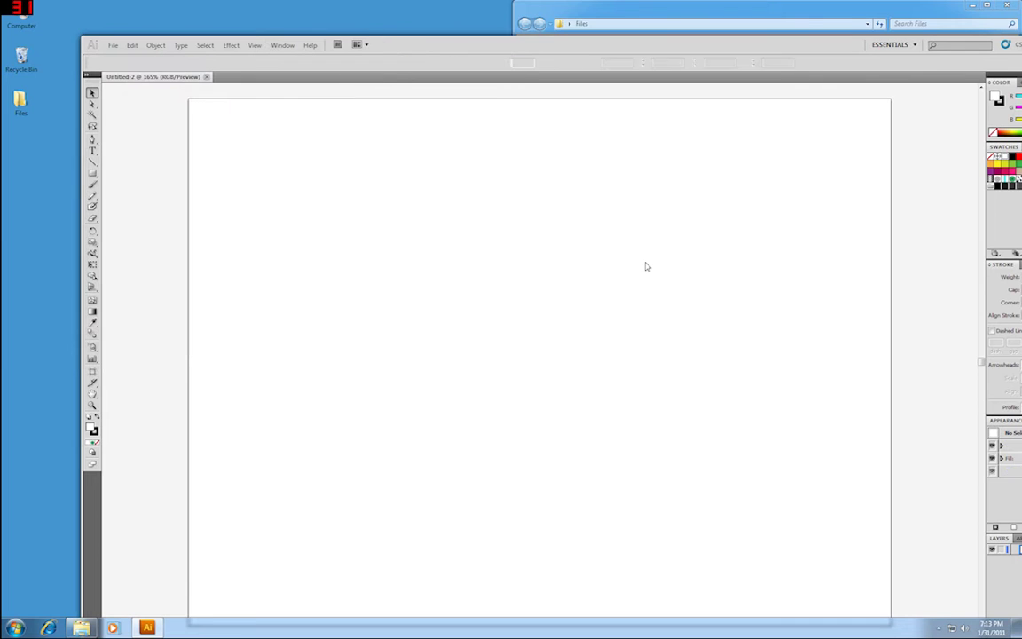
key("p")
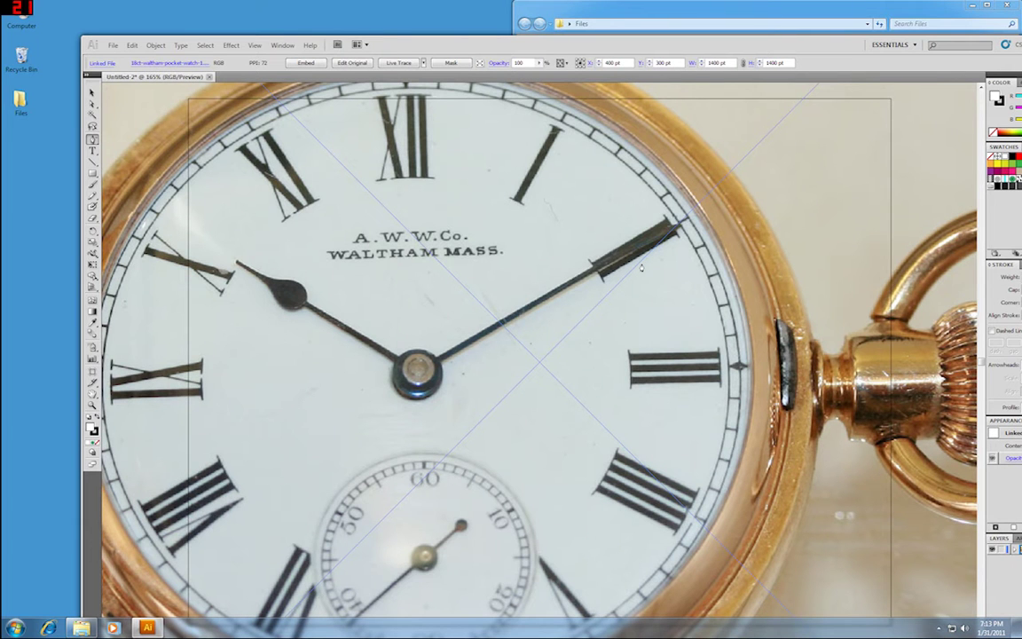
left_click(639, 265)
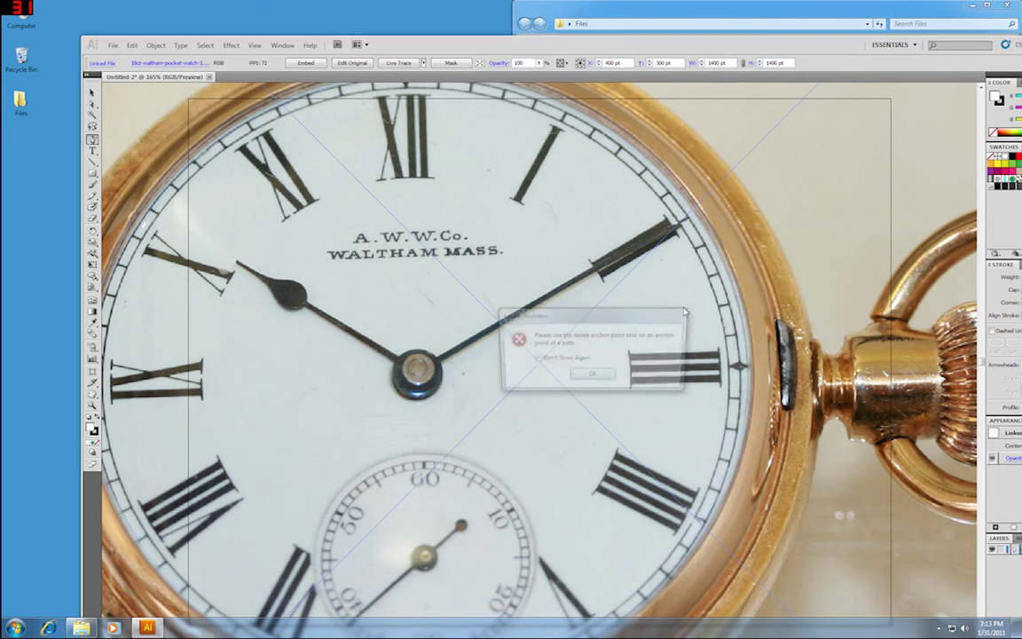
key("Return")
left_click(92, 93)
Step: Maximize the application window and resize the artboard to match the edges of the placed watch image
left_click_drag(819, 46, 644, 44)
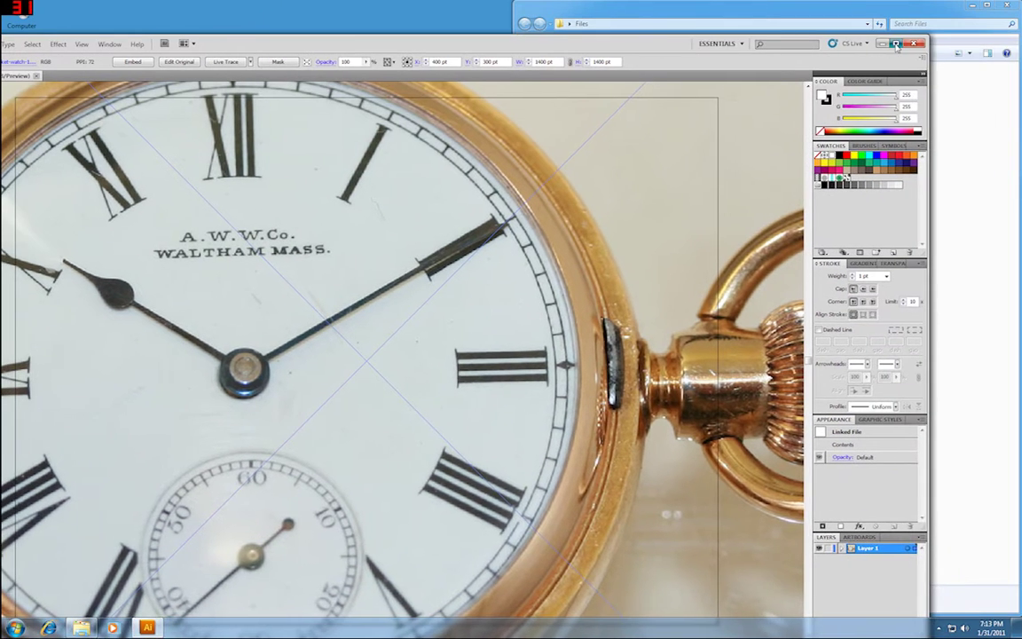
left_click(899, 45)
key("ctrl+minus")
key("ctrl+minus")
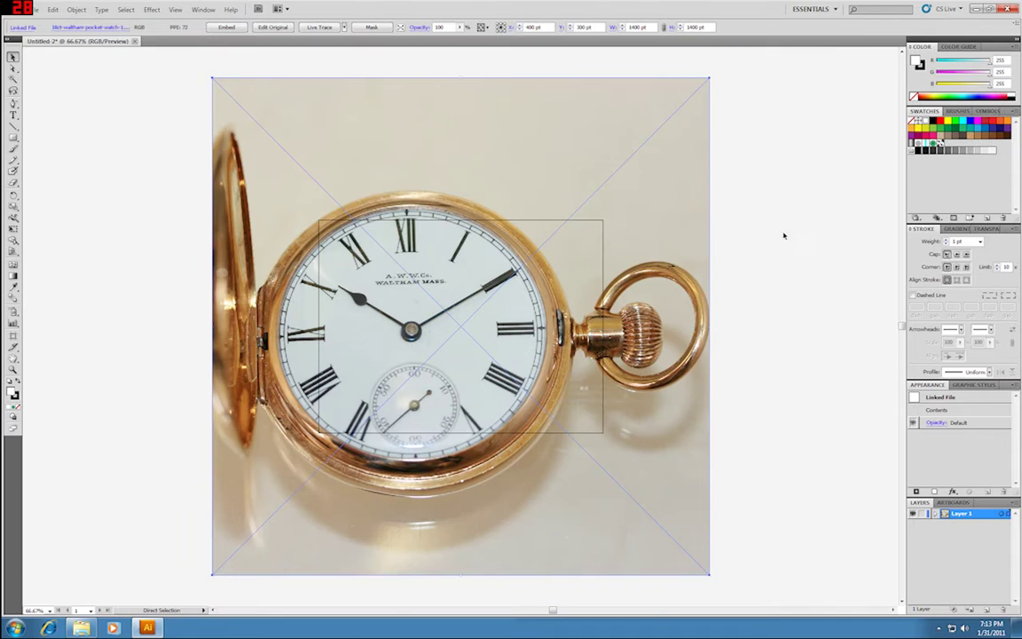
left_click(801, 235)
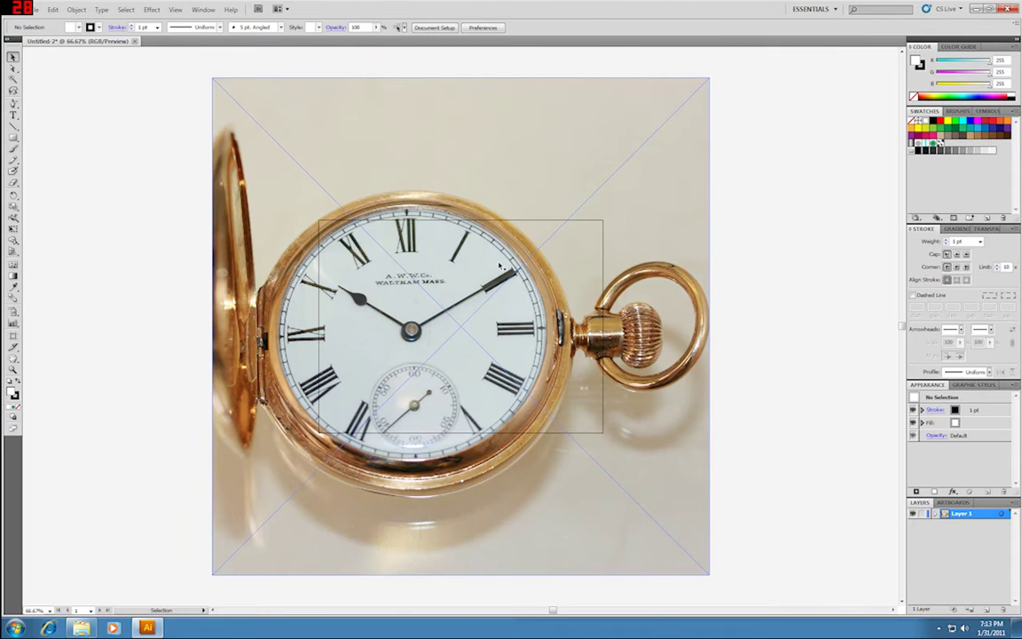
left_click(14, 335)
left_click_drag(318, 219, 212, 78)
left_click_drag(603, 433, 710, 574)
left_click(12, 56)
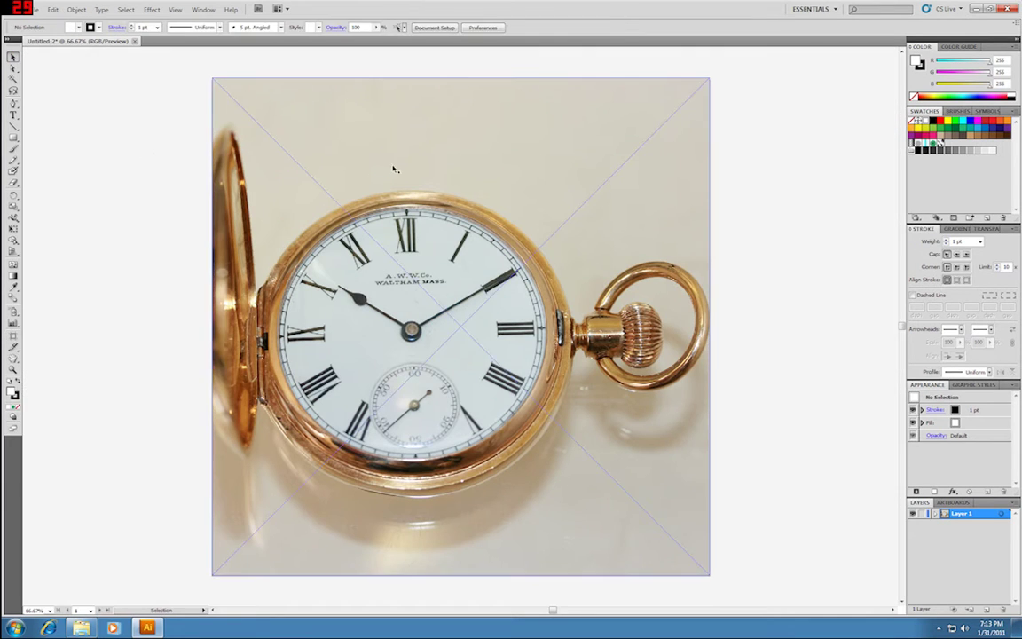
scroll(424, 174, "down", 1)
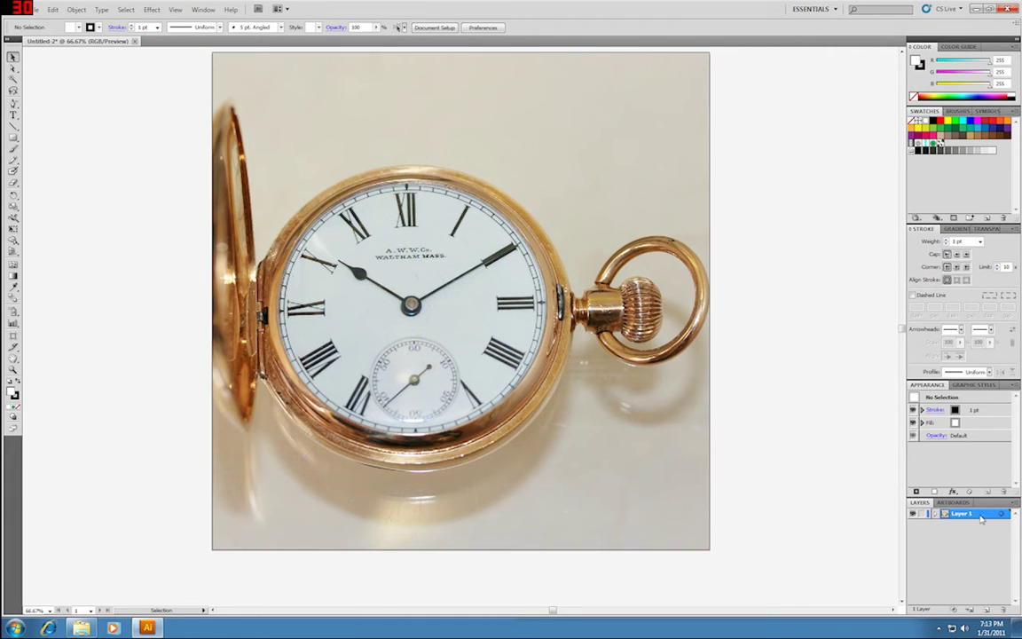
Step: Make Layer 1 a template layer with images dimmed to 75% and add a new layer above it
key("Return")
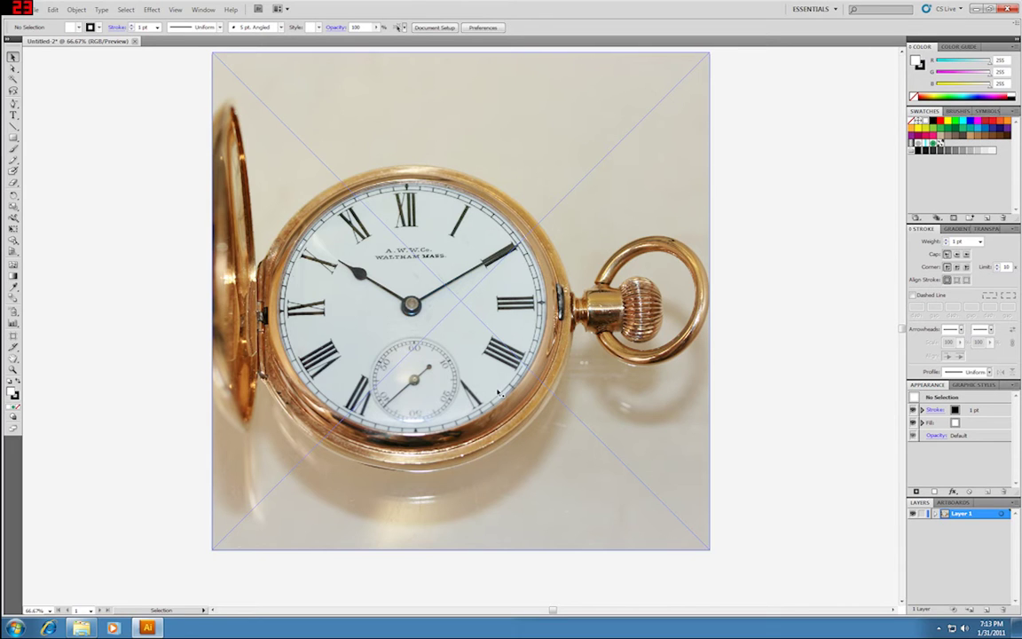
double_click(980, 517)
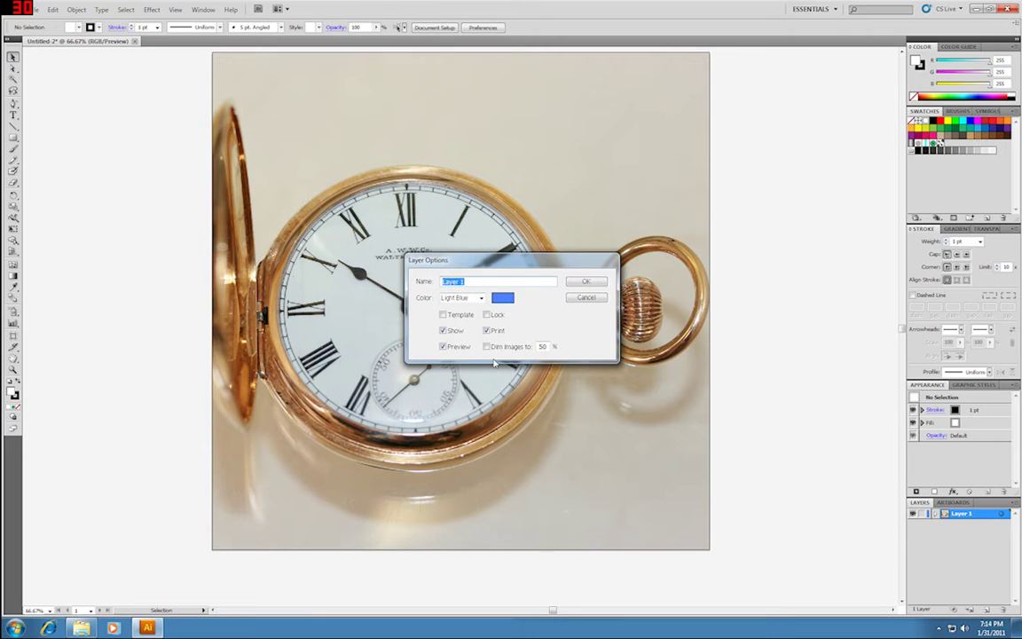
left_click(443, 315)
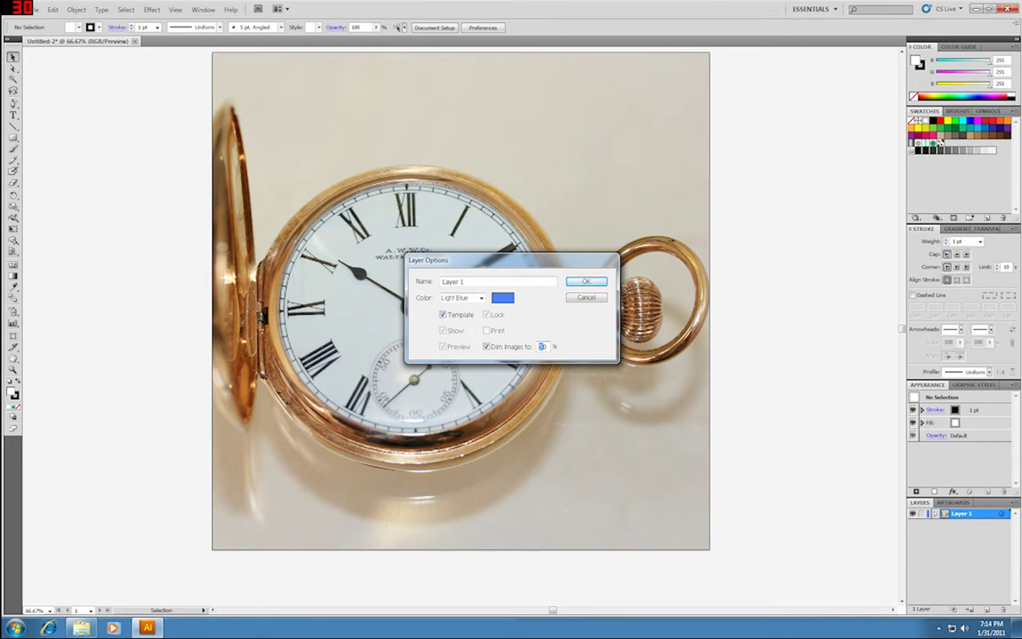
type("75")
left_click(589, 283)
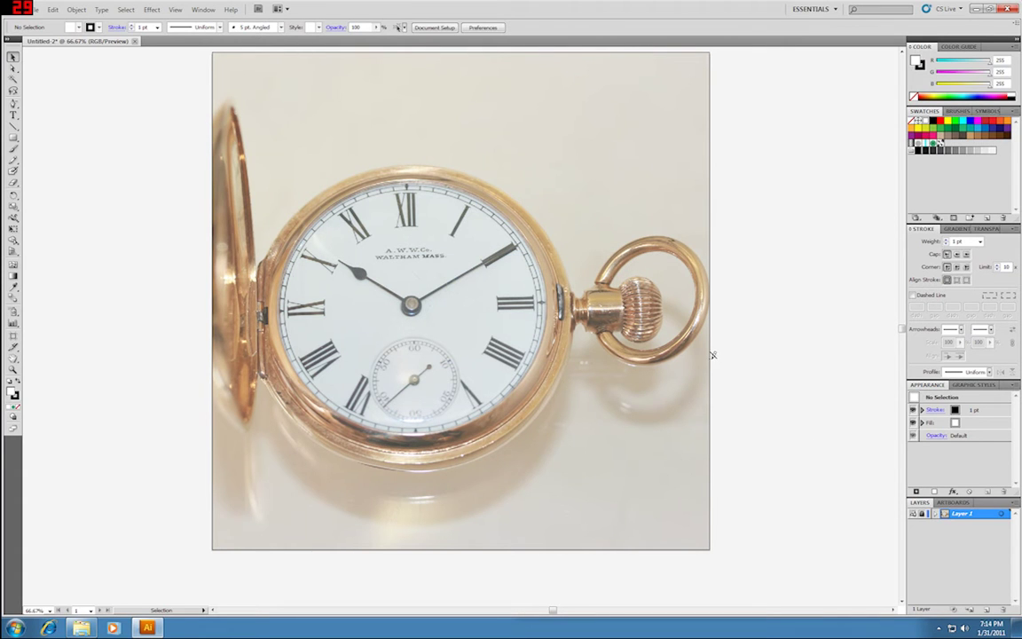
left_click(987, 610)
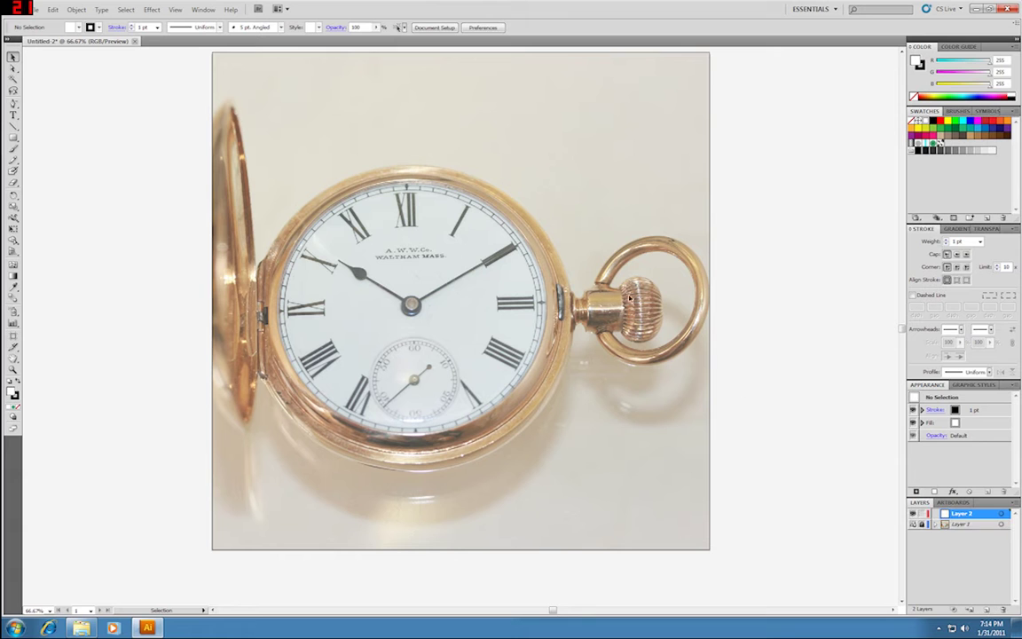
Step: Draw a rectangle about 42 pt wide and 155 pt high on the new layer, standing on the upper end of the watch's ring
key("ctrl+equal")
key("ctrl+equal")
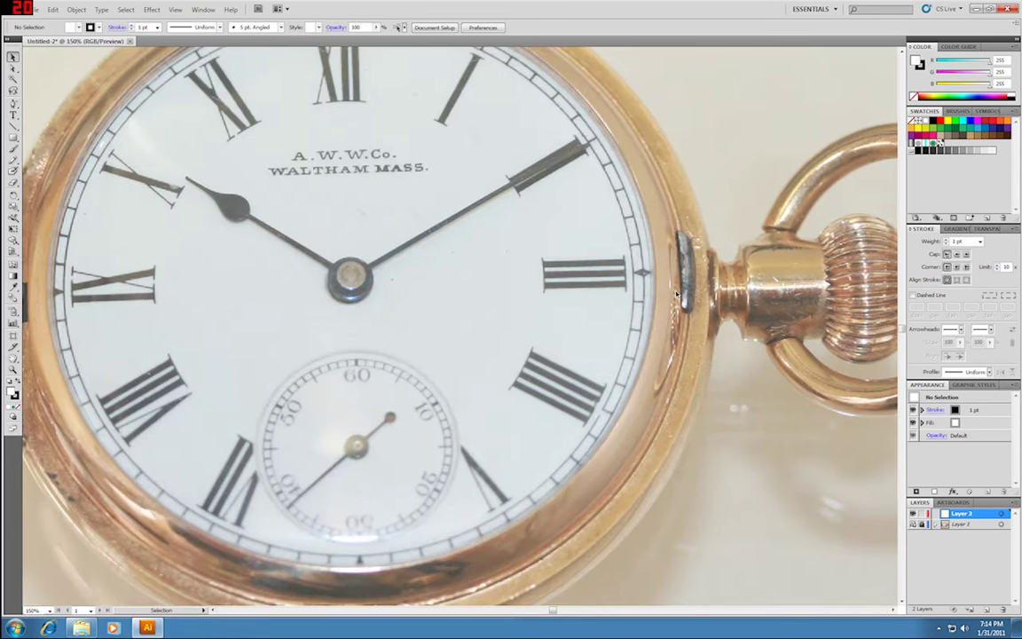
left_click_drag(720, 237, 361, 337)
left_click_drag(507, 279, 482, 303)
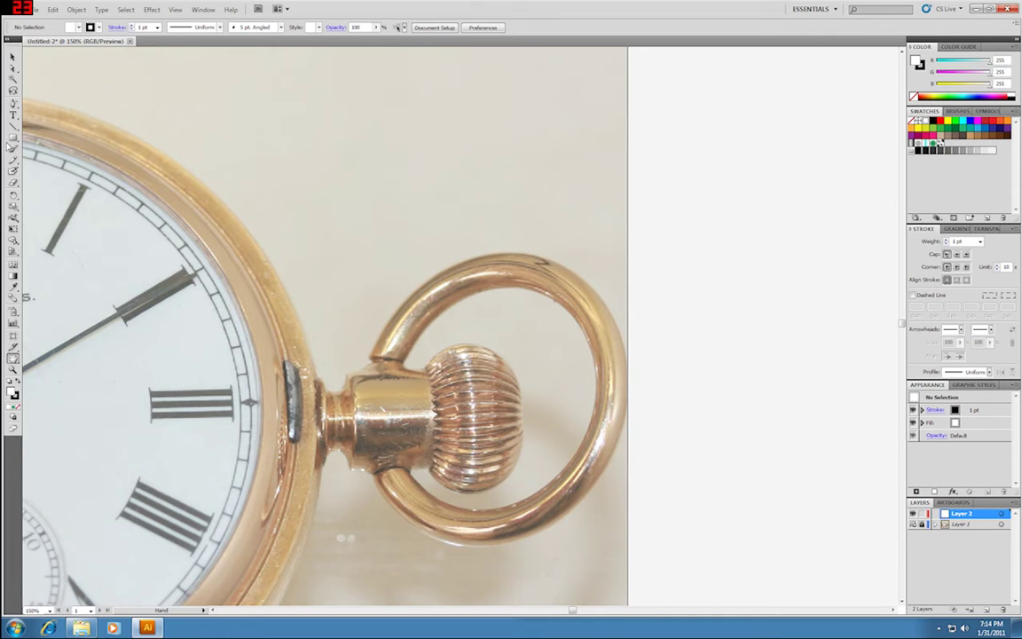
left_click(14, 138)
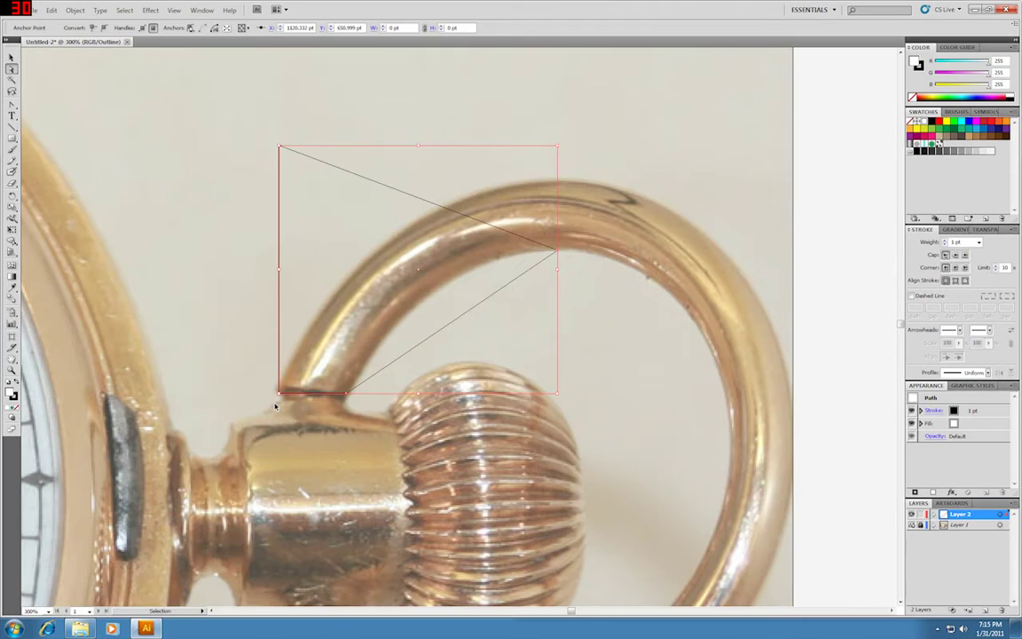
Step: Undo the rectangle's corner point move and convert the rectangle into a gradient mesh with one row and one column
key("ctrl+z")
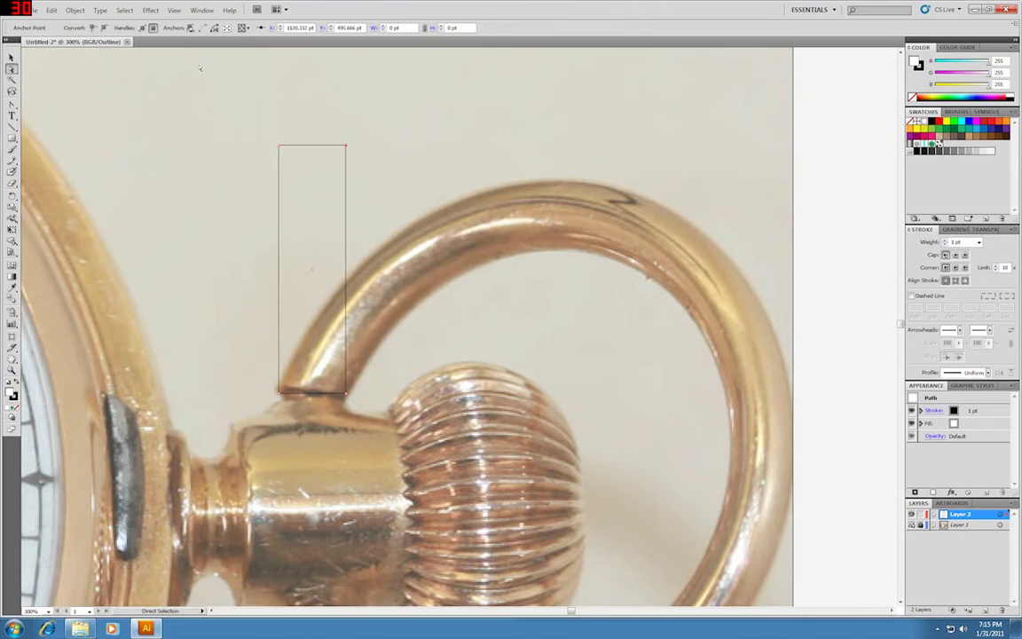
left_click(12, 59)
left_click_drag(383, 121, 211, 229)
left_click(75, 10)
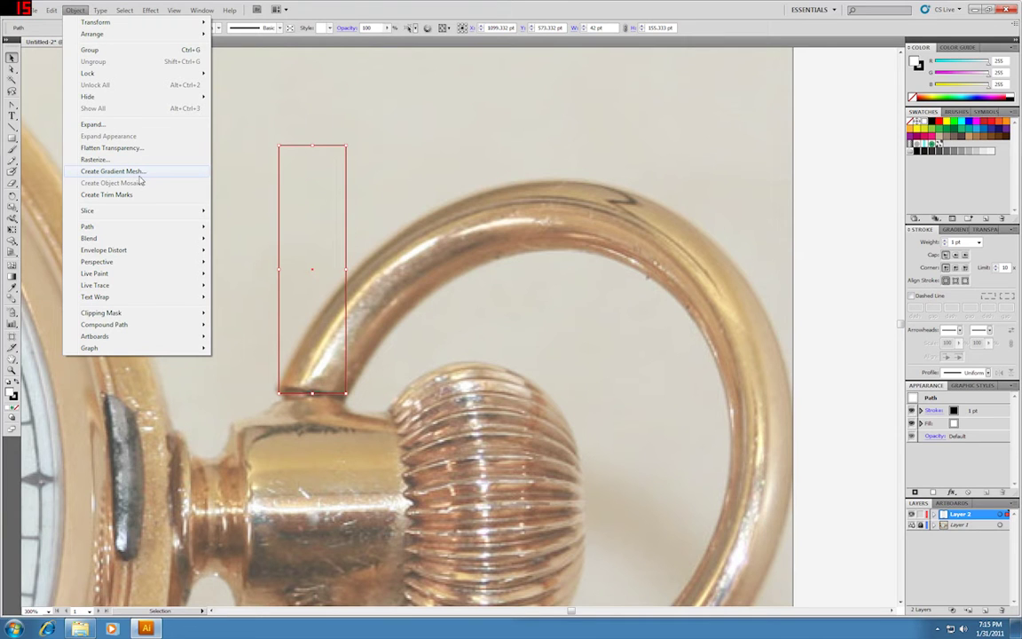
left_click(352, 108)
left_click_drag(352, 111, 193, 174)
left_click(74, 10)
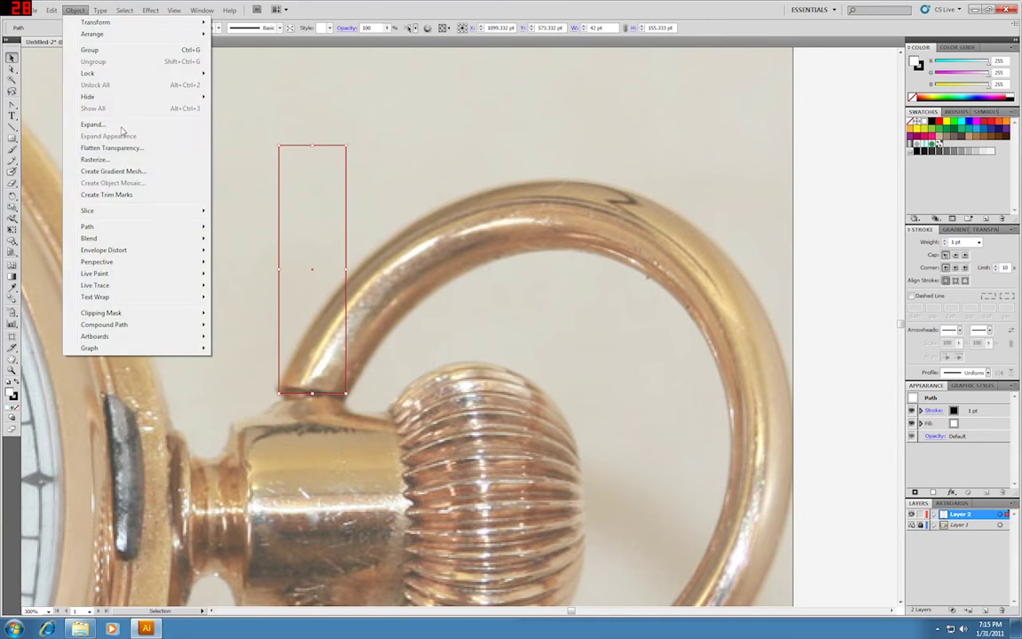
left_click(136, 174)
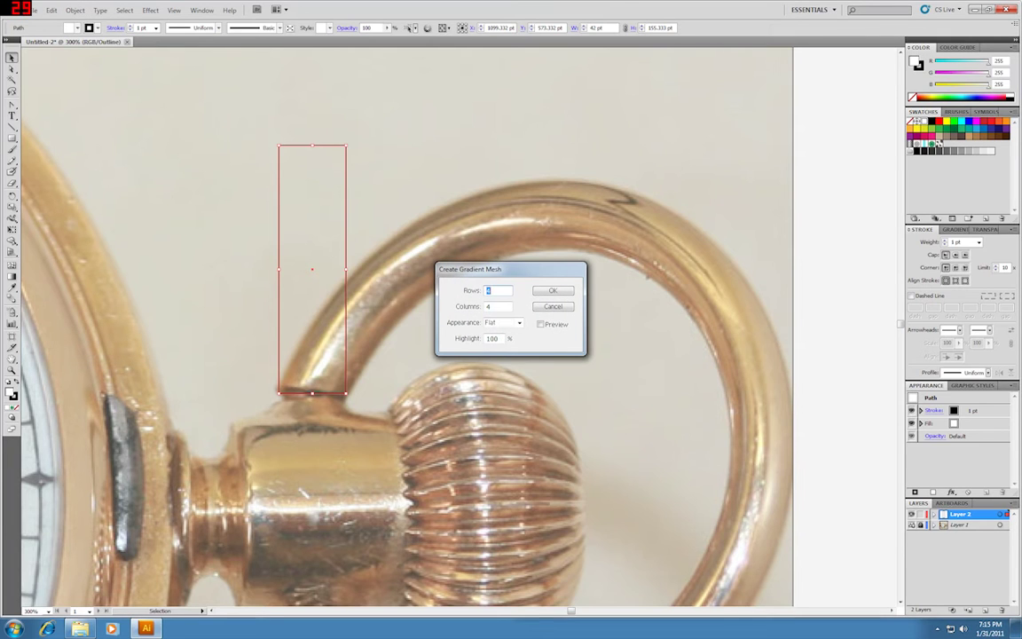
type("1")
key("Tab")
left_click_drag(525, 275, 541, 232)
left_click(581, 248)
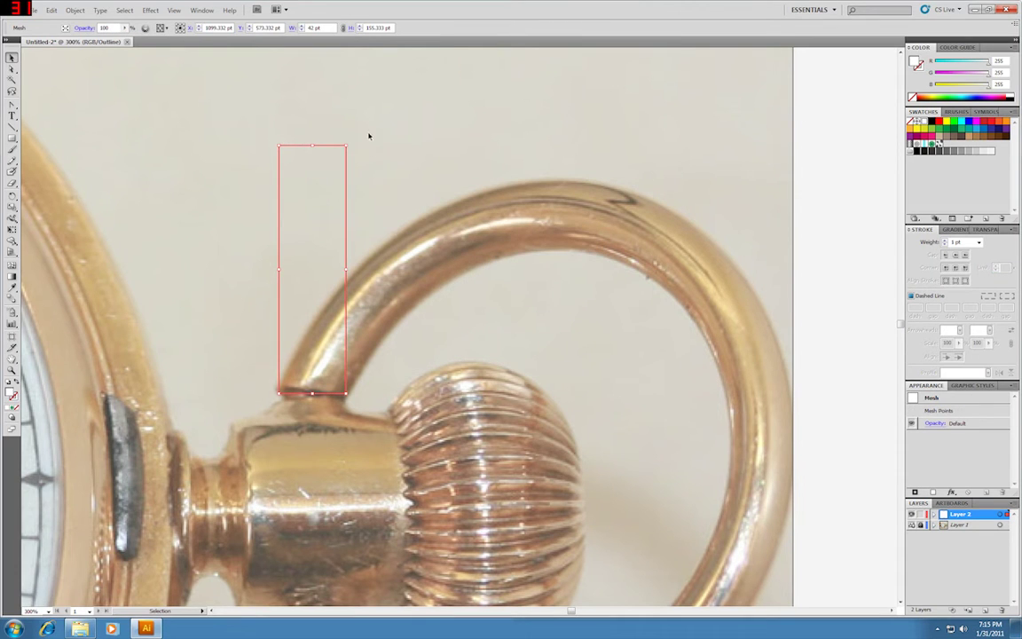
Step: Move the mesh's two upper corner points to the ring's outer and inner edges at its top and straighten the edge between them
key("a")
left_click_drag(347, 149, 556, 253)
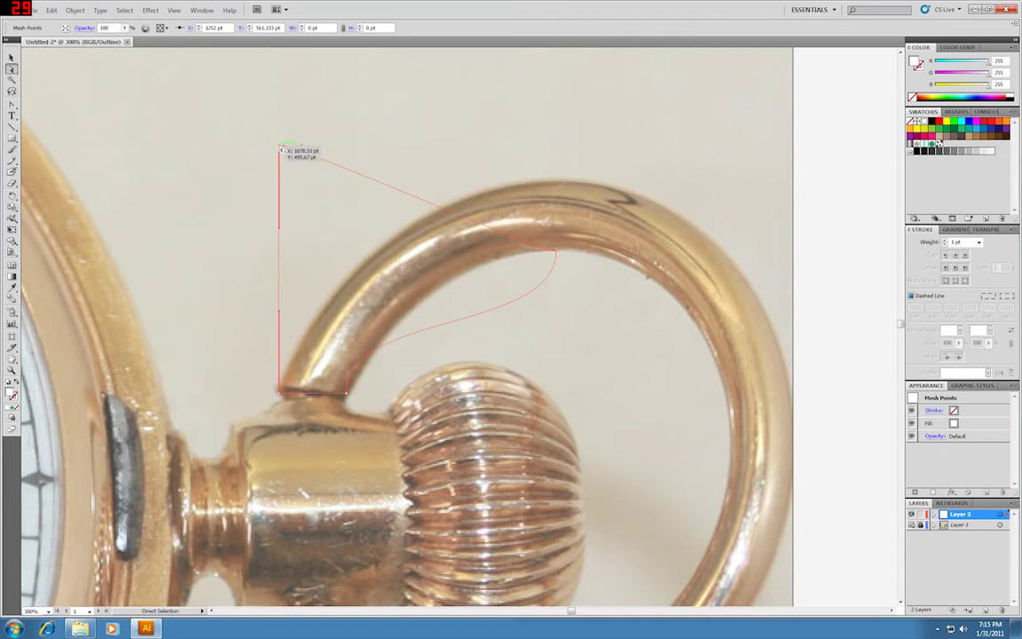
left_click_drag(283, 151, 555, 181)
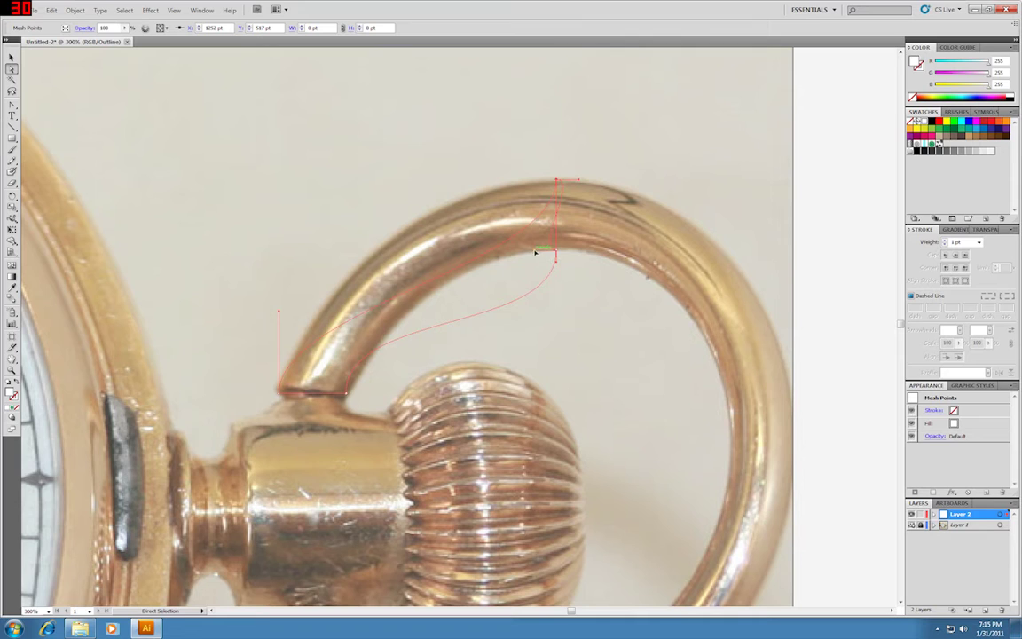
left_click_drag(536, 251, 557, 236)
left_click_drag(580, 181, 556, 209)
Step: Adjust the curve handles of the mesh's outer edge so it follows the ring's outer contour
left_click(427, 293)
left_click(434, 282)
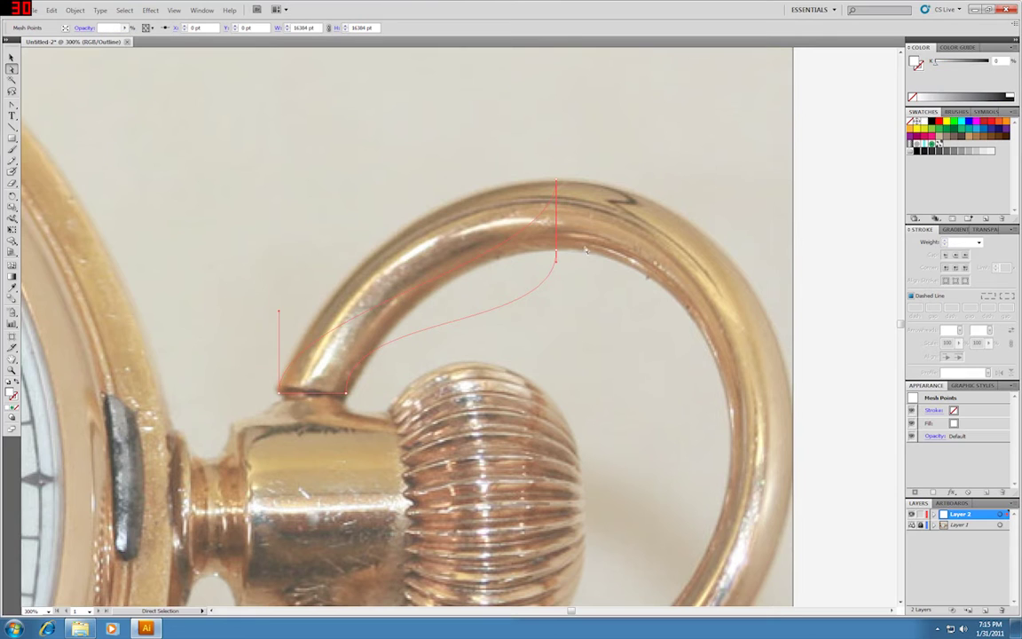
left_click_drag(555, 260, 427, 172)
left_click_drag(281, 314, 281, 326)
Step: Curve the mesh's inner edge along the ring's inner contour and fit its lower inner corner to the ring's end
left_click(402, 341)
left_click_drag(346, 310, 399, 275)
key("shift+c")
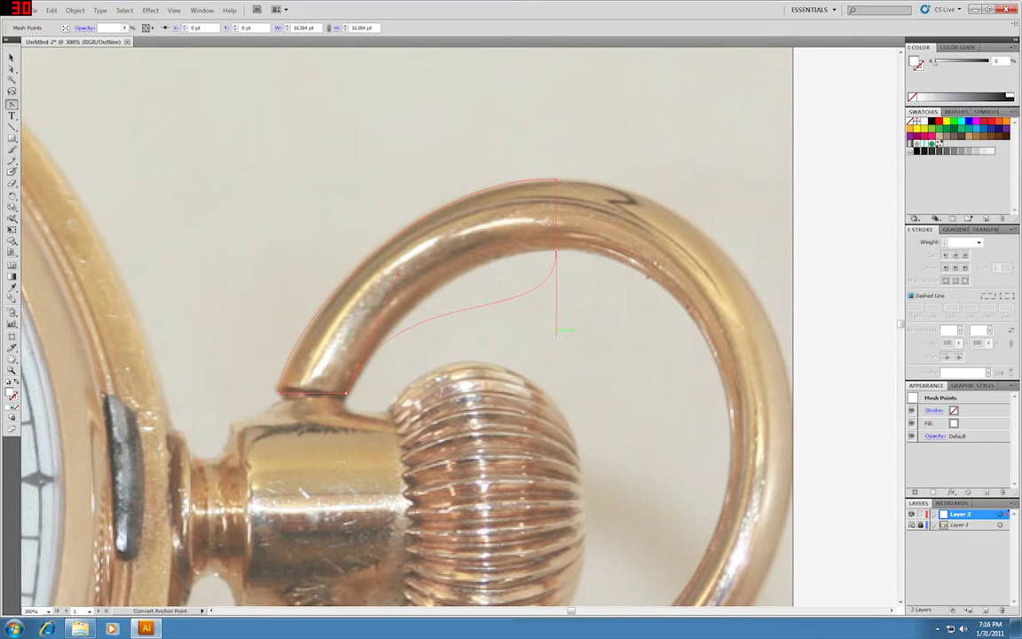
left_click_drag(558, 335, 575, 296)
key("a")
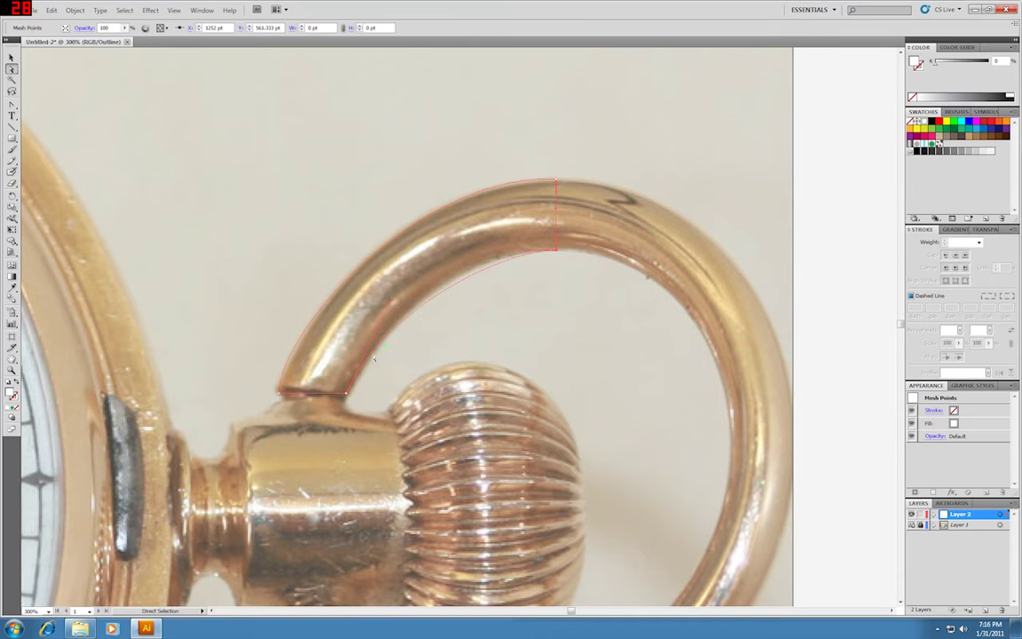
left_click_drag(347, 393, 349, 396)
left_click_drag(512, 250, 460, 257)
left_click_drag(390, 304, 391, 309)
left_click(542, 282)
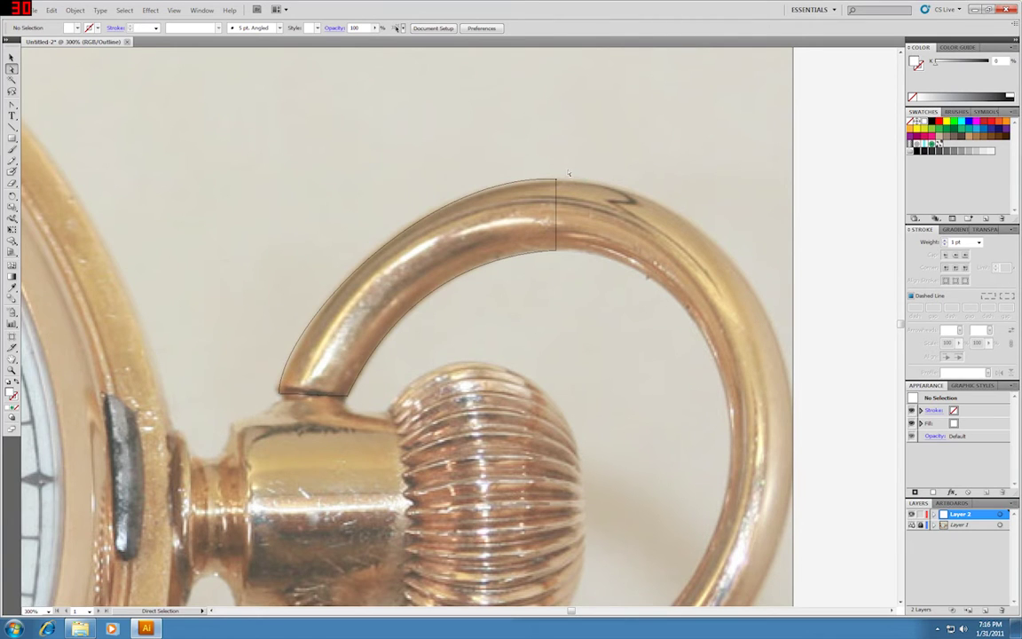
left_click(497, 183)
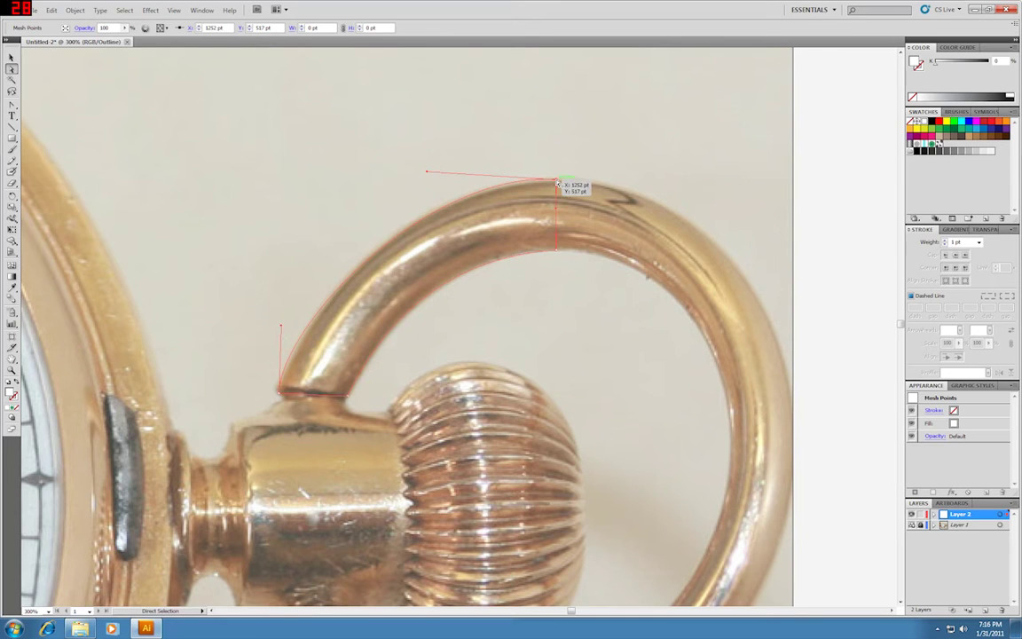
Step: Try to colour the mesh's corner points with tones sampled from the ring photo and preview the fill
key("i")
left_click(561, 176)
key("a")
left_click(558, 255)
key("i")
left_click(558, 252)
key("a")
key("i")
key("a")
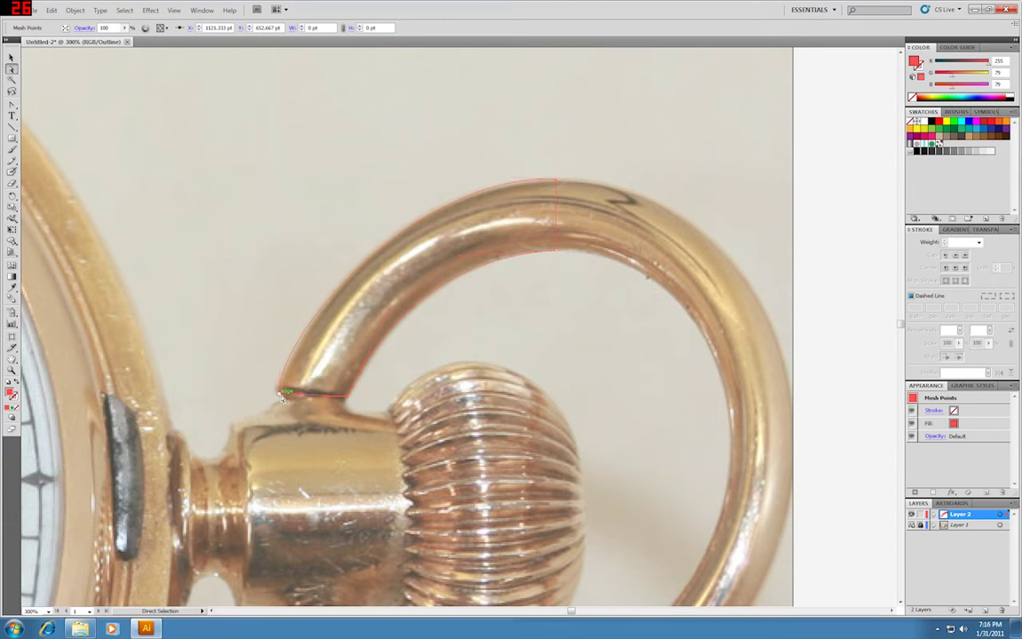
left_click(282, 389)
key("i")
left_click(446, 352)
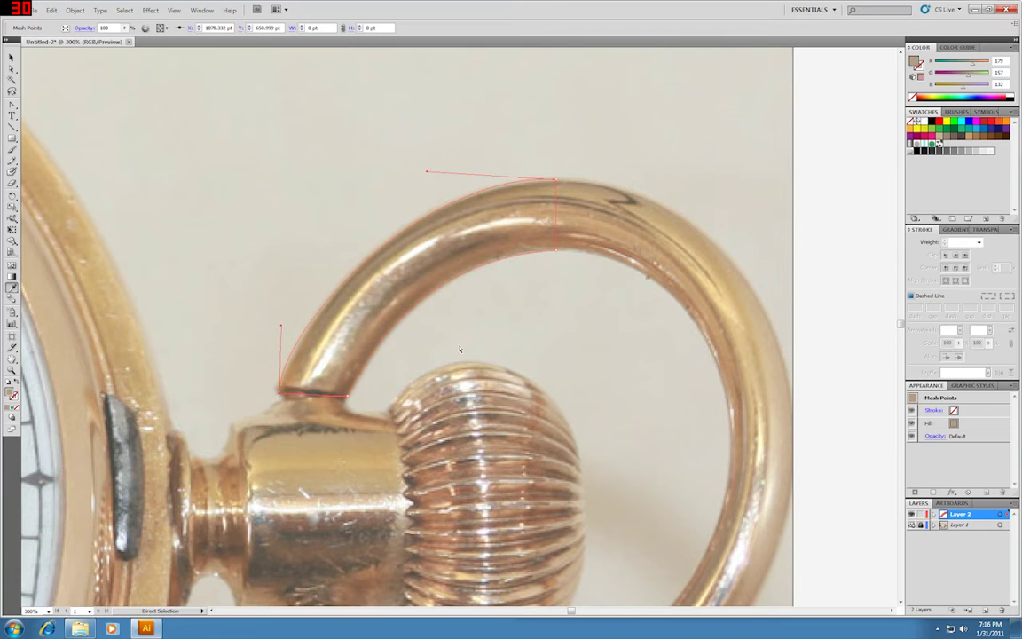
key("ctrl+y")
key("v")
left_click(276, 180)
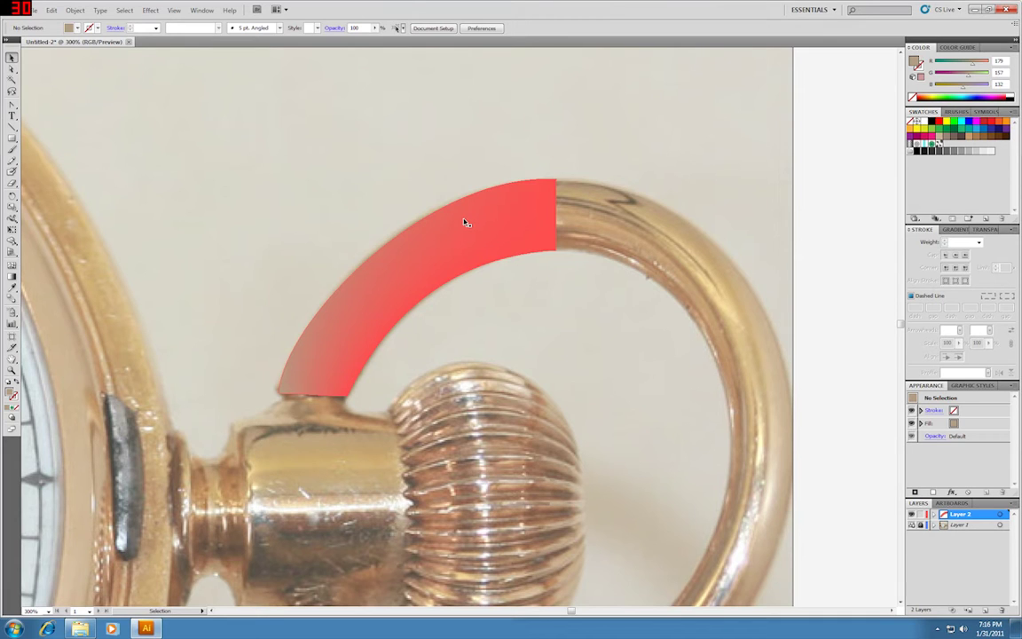
Step: Lengthen the upper curve handle of the mesh's outer edge slightly outward and return to outline view
key("a")
left_click(413, 226)
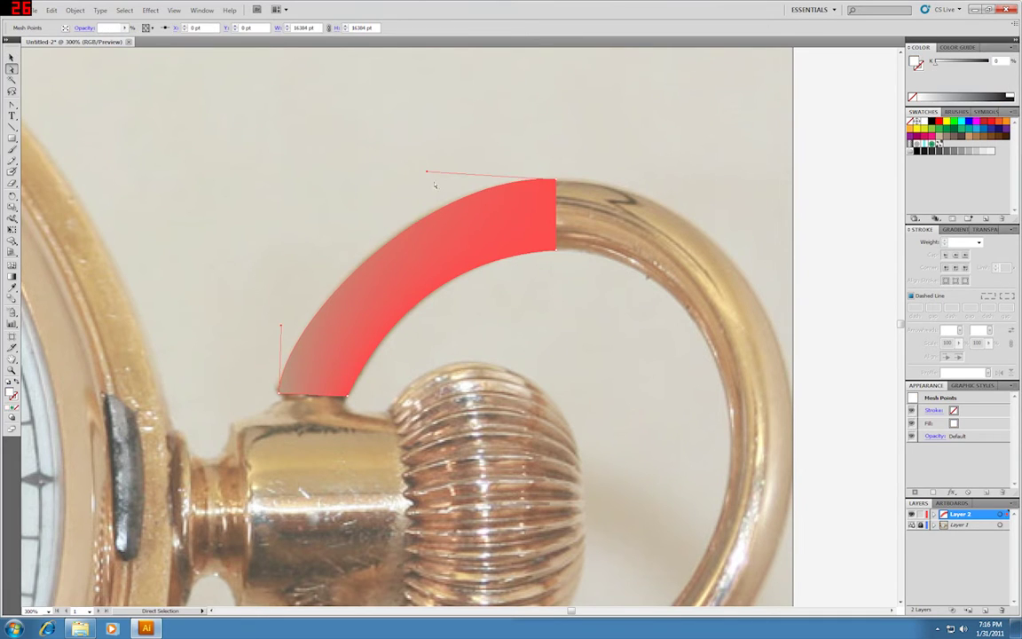
left_click_drag(428, 173, 411, 171)
key("ctrl+y")
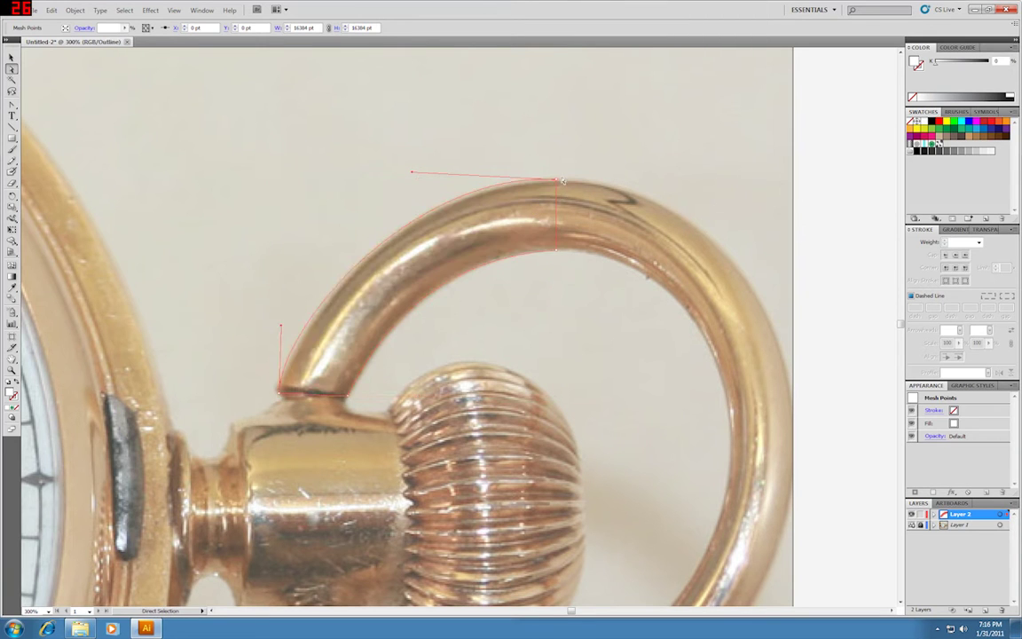
Step: Colour the mesh's two upper corner points with tones sampled from the ring's outer and inner edges beside them
left_click(556, 180)
scroll(558, 189, "up", 1)
scroll(557, 190, "up", 1)
key("ctrl+plus")
key("ctrl+plus")
key("ctrl+plus")
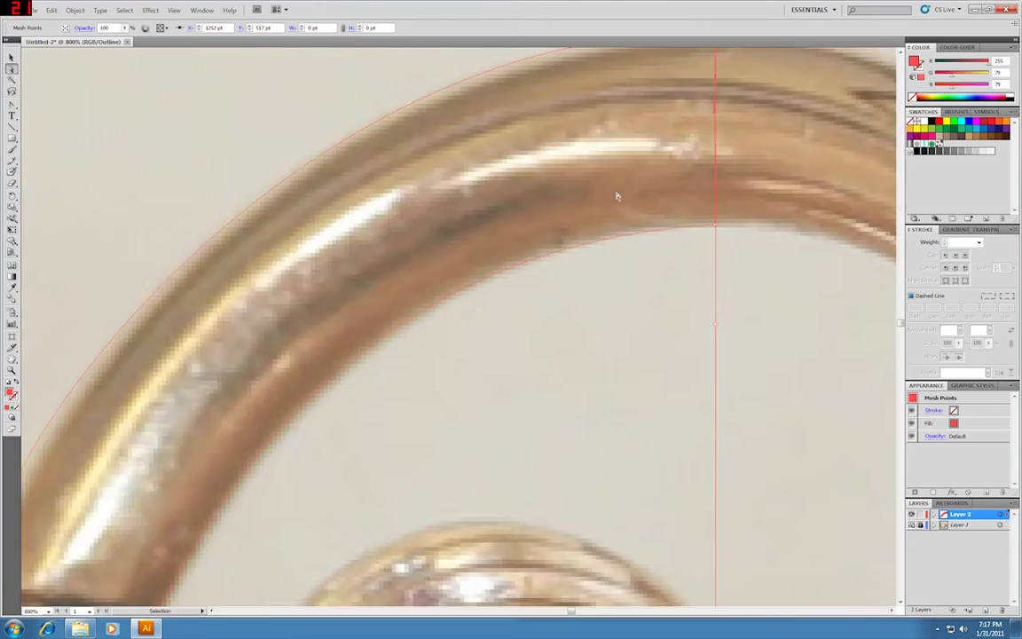
scroll(616, 195, "up", 2)
key("i")
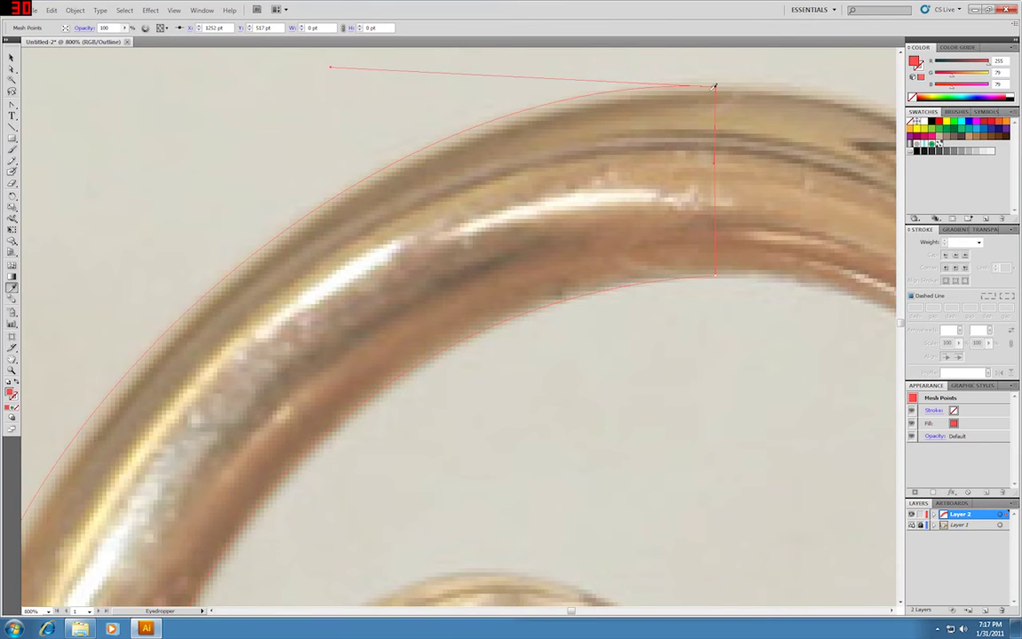
scroll(701, 222, "down", 2)
key("a")
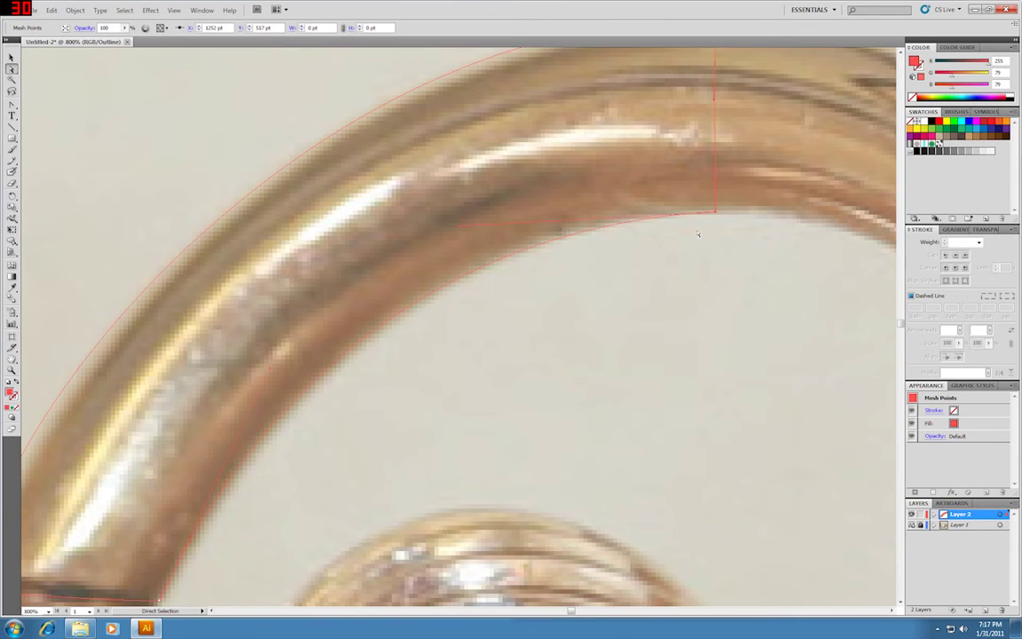
left_click(715, 211)
key("i")
left_click(714, 206)
scroll(427, 399, "down", 4)
Step: Colour the mesh's two lower corner points with brown tones sampled from the ring's end near the stem
key("a")
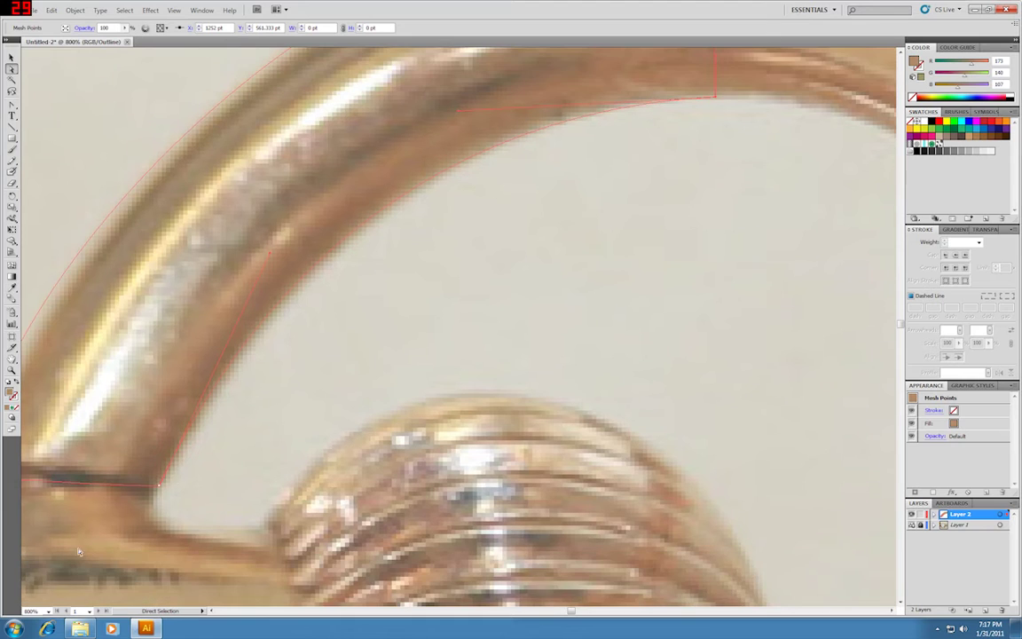
left_click_drag(107, 523, 196, 461)
key("i")
left_click(156, 482)
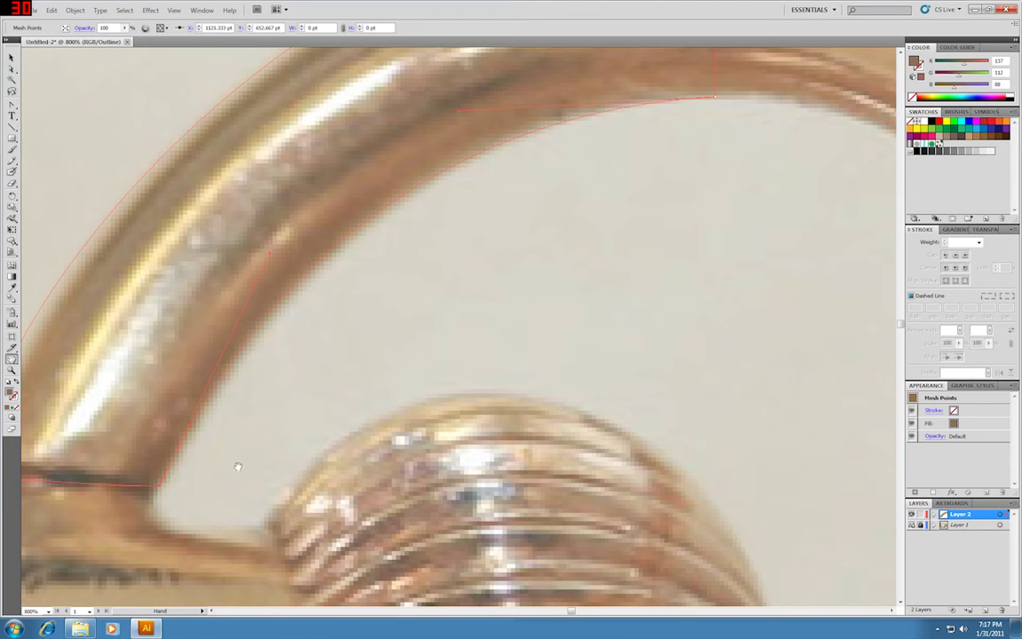
left_click_drag(239, 466, 348, 407)
left_click(260, 424)
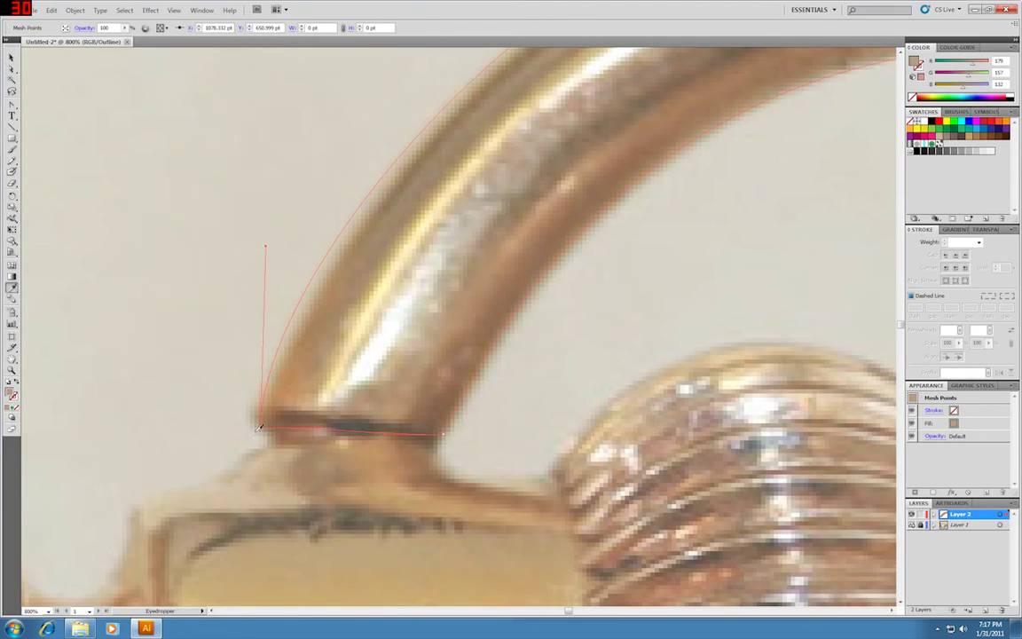
left_click(264, 422)
Step: Preview the coloured mesh and compare its shape and tones with the photo at several magnifications
key("ctrl+y")
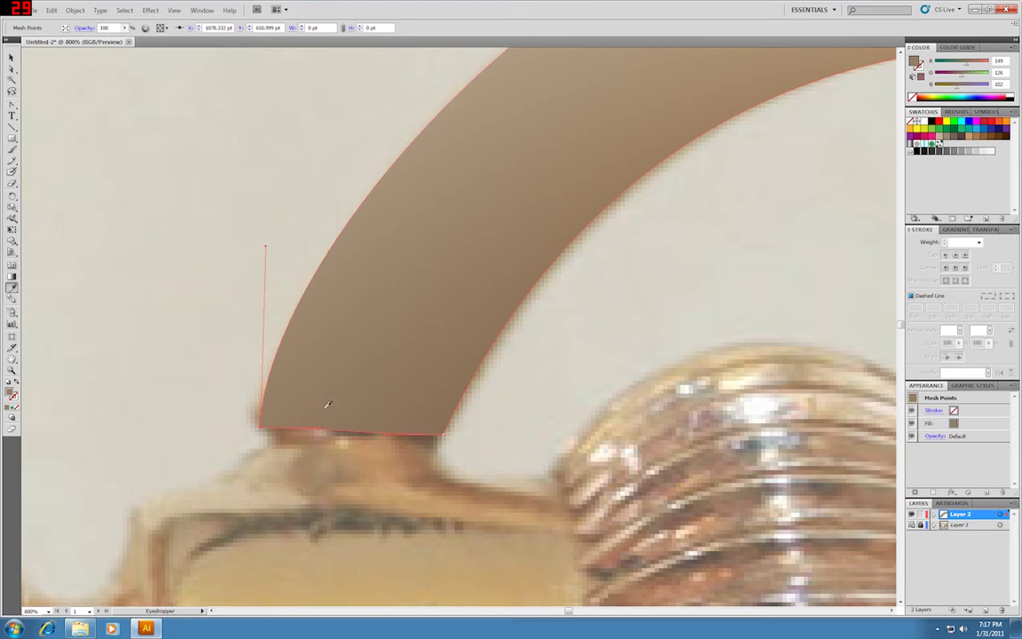
key("v")
left_click(583, 319)
key("ctrl+minus")
key("ctrl+minus")
key("ctrl+minus")
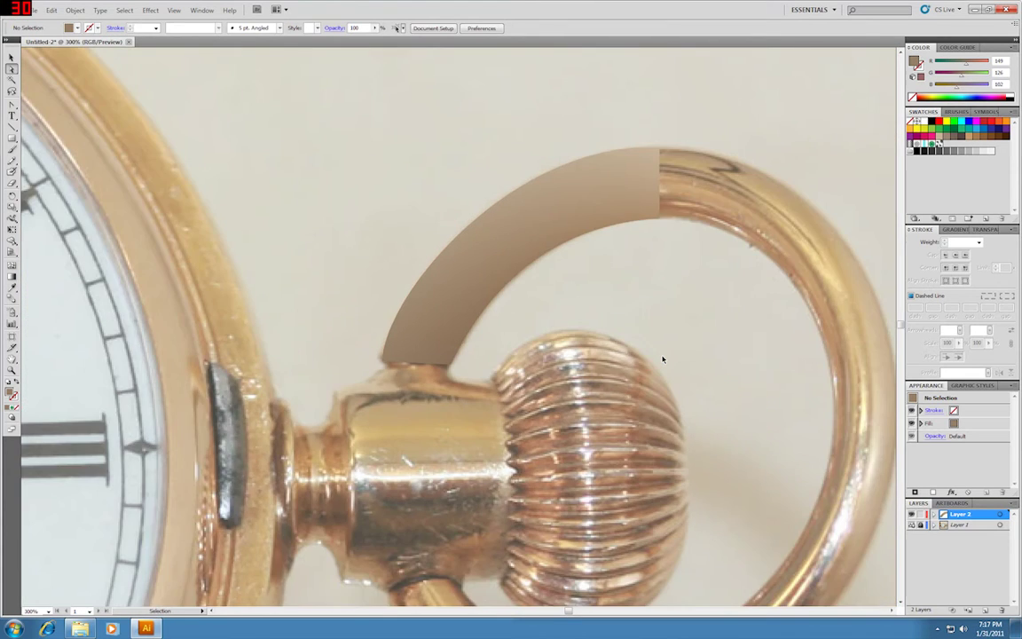
key("ctrl+minus")
key("ctrl+minus")
key("ctrl+minus")
key("ctrl+plus")
key("ctrl+plus")
key("ctrl+plus")
key("ctrl+plus")
key("ctrl+plus")
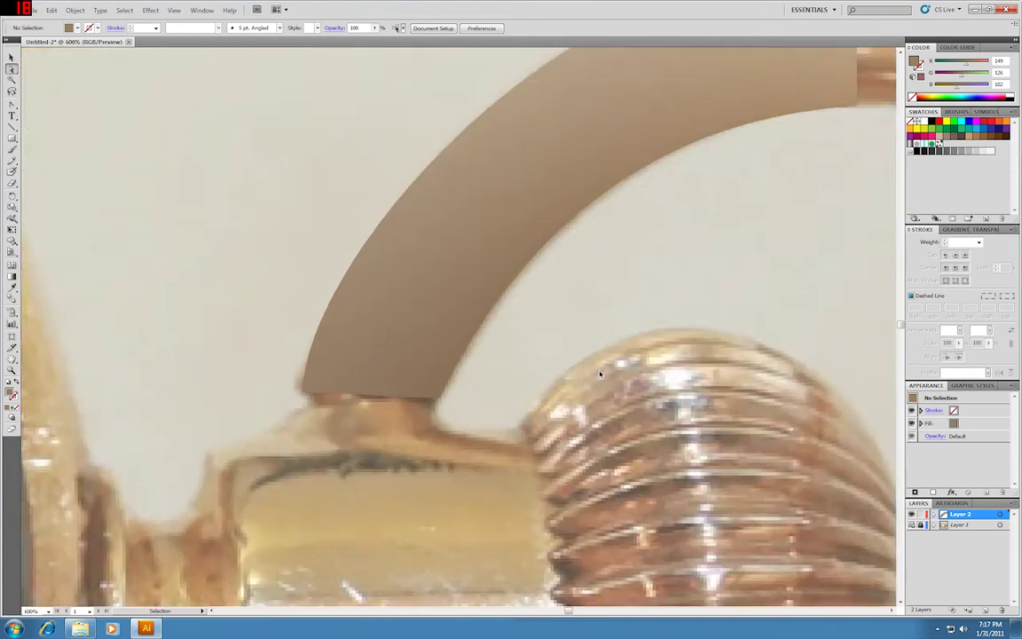
Step: Return to outline view and add a lengthwise mesh line just inside the ring's outer edge
key("a")
key("ctrl+y")
scroll(562, 361, "up", 2)
scroll(560, 362, "up", 2)
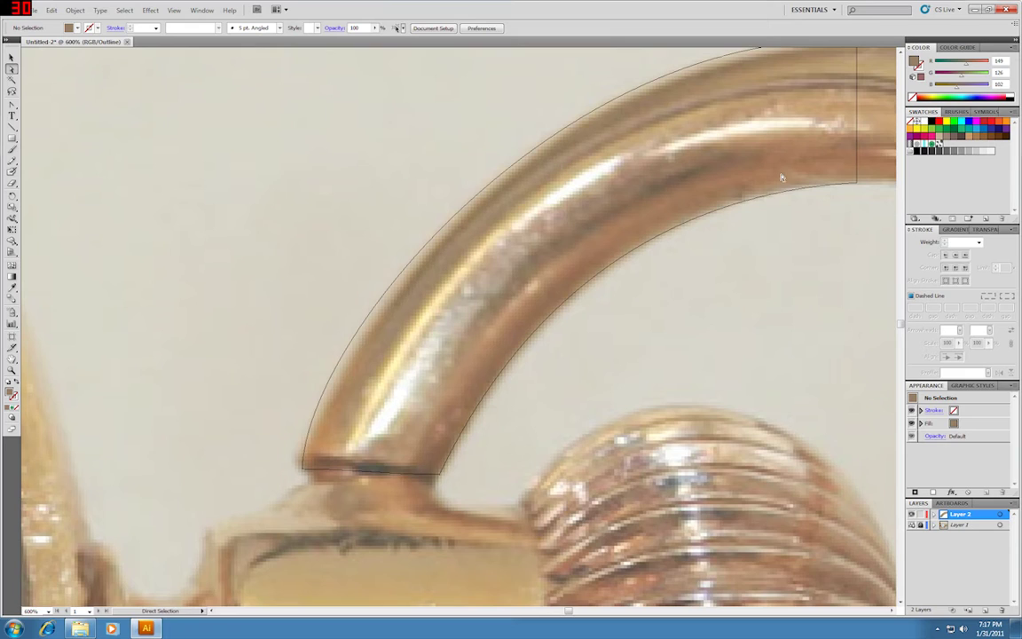
scroll(779, 178, "up", 2)
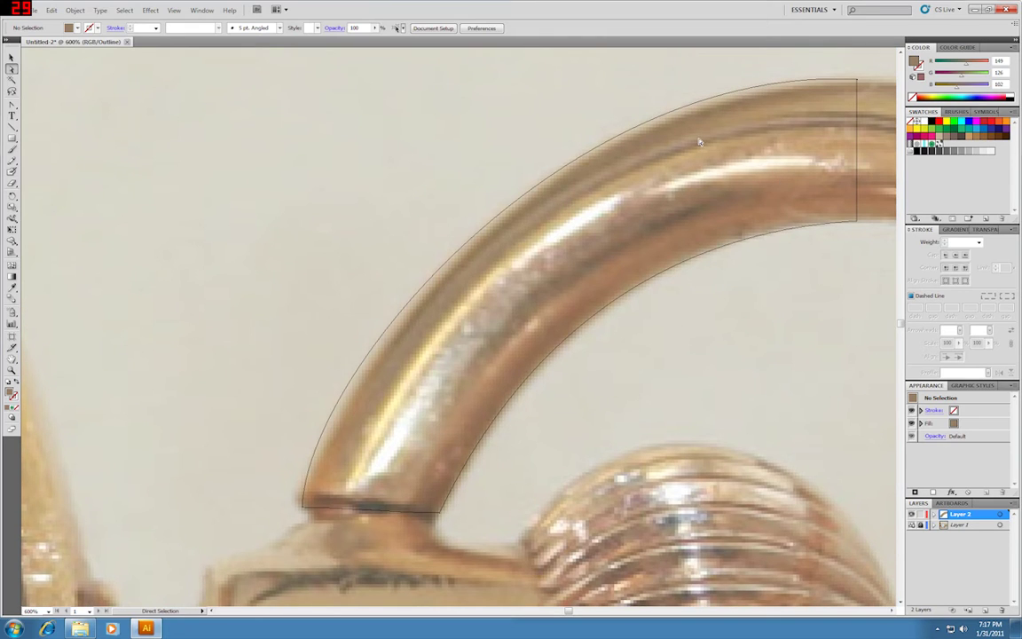
key("u")
left_click(859, 87)
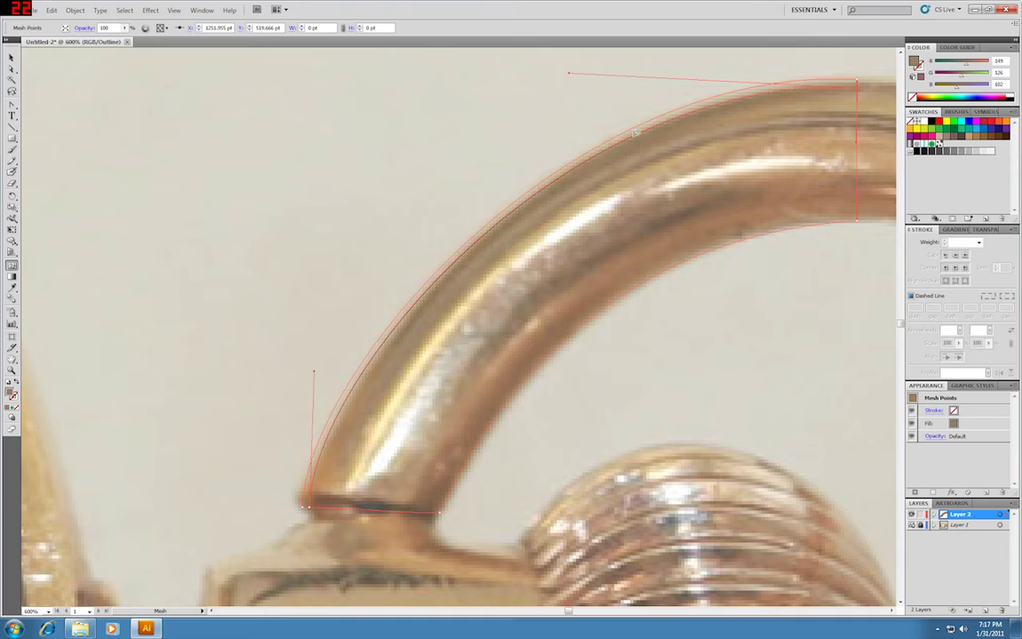
Step: Colour both ends of the new outer mesh line with sampled ring tones and check the fill in preview
key("a")
key("i")
left_click(856, 89)
key("a")
key("i")
left_click(315, 498)
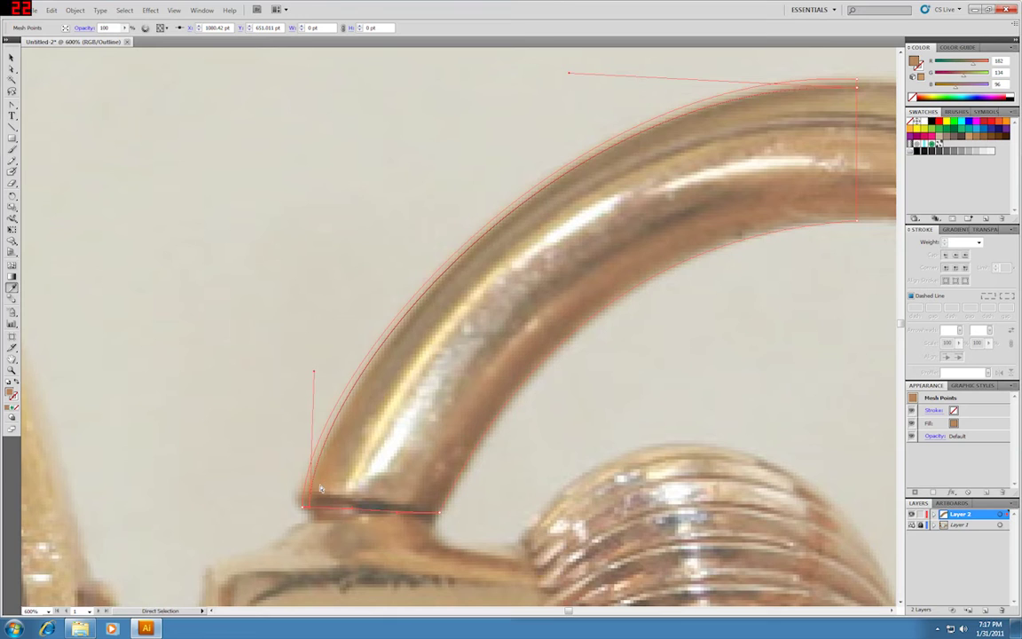
key("ctrl+y")
key("a")
left_click(331, 194)
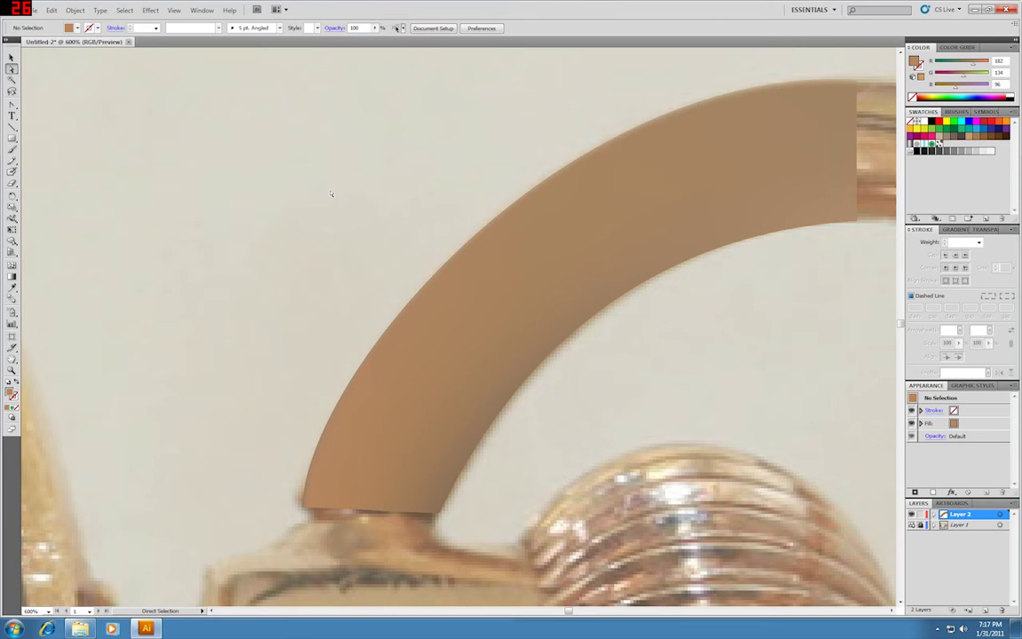
key("ctrl+y")
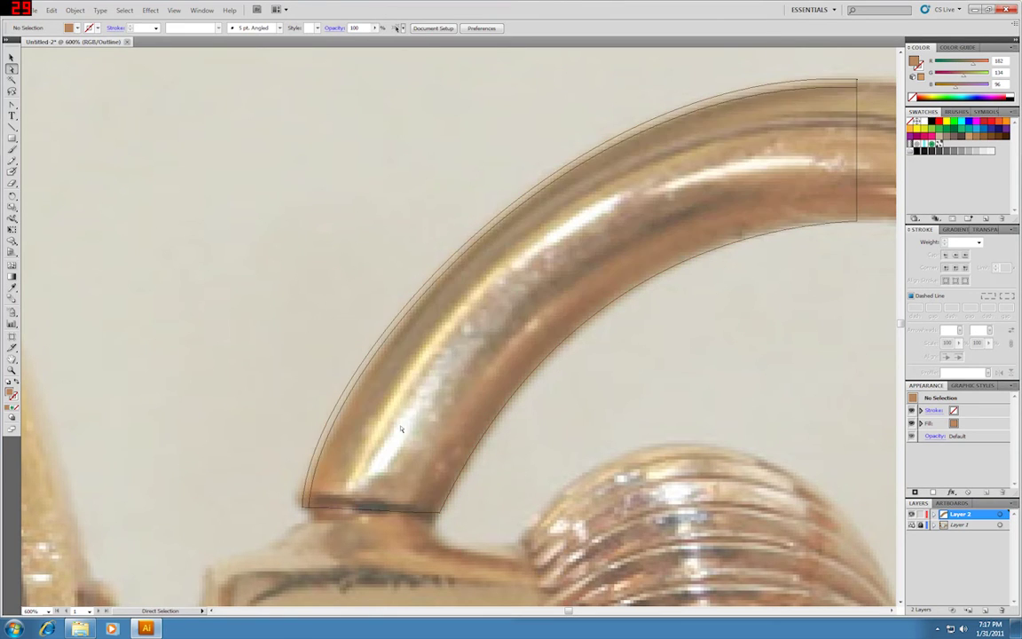
Step: Add a lengthwise mesh line along the ring's yellow highlight and colour its ends with pale yellow and tan sampled nearby
key("u")
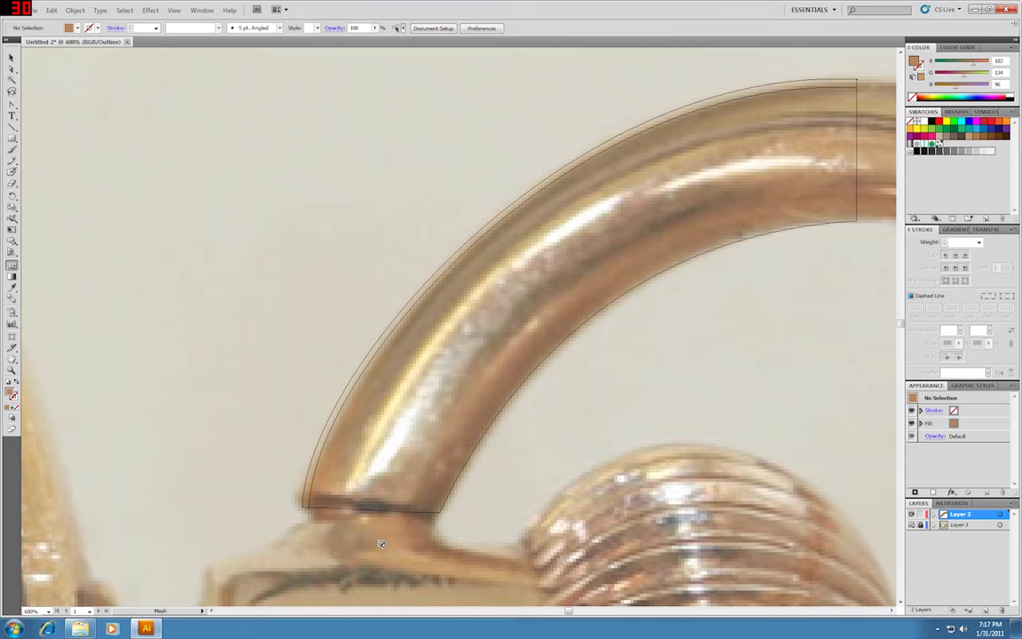
left_click(349, 509)
key("a")
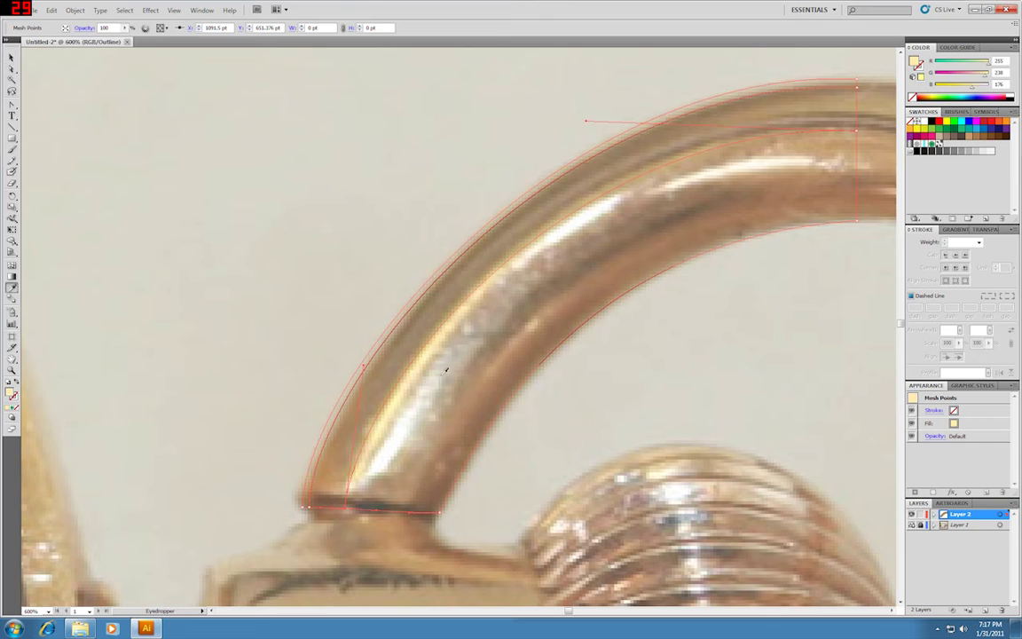
left_click(858, 132)
left_click(857, 131)
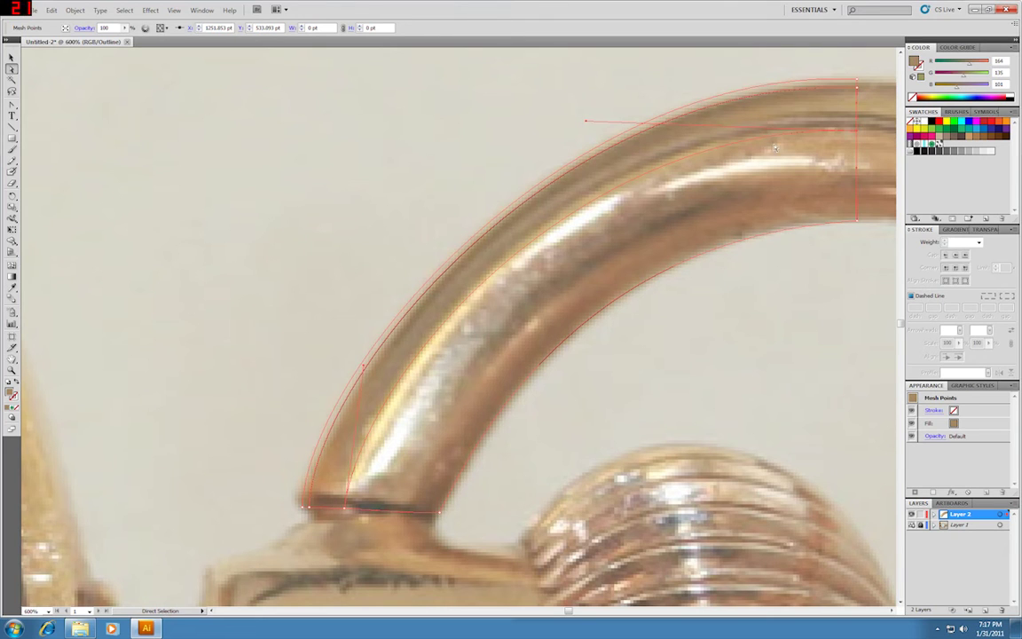
key("i")
left_click(847, 135)
Step: Preview the mesh with its highlight line and compare it with the rest of the ring at several magnifications
key("a")
key("ctrl+shift+a")
key("ctrl+y")
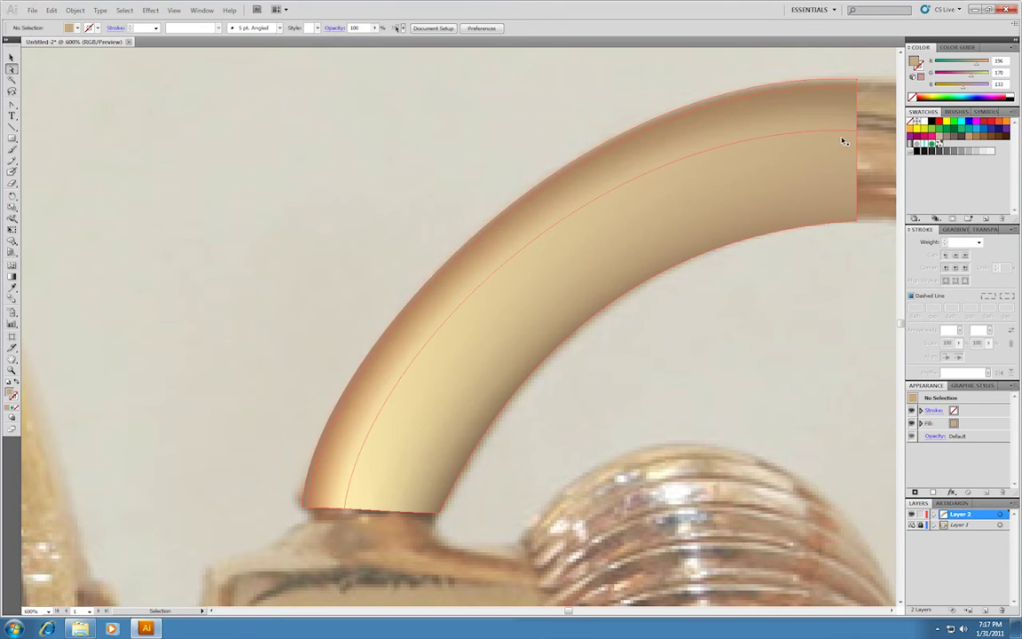
key("ctrl+minus")
key("ctrl+minus")
key("ctrl+minus")
key("ctrl+minus")
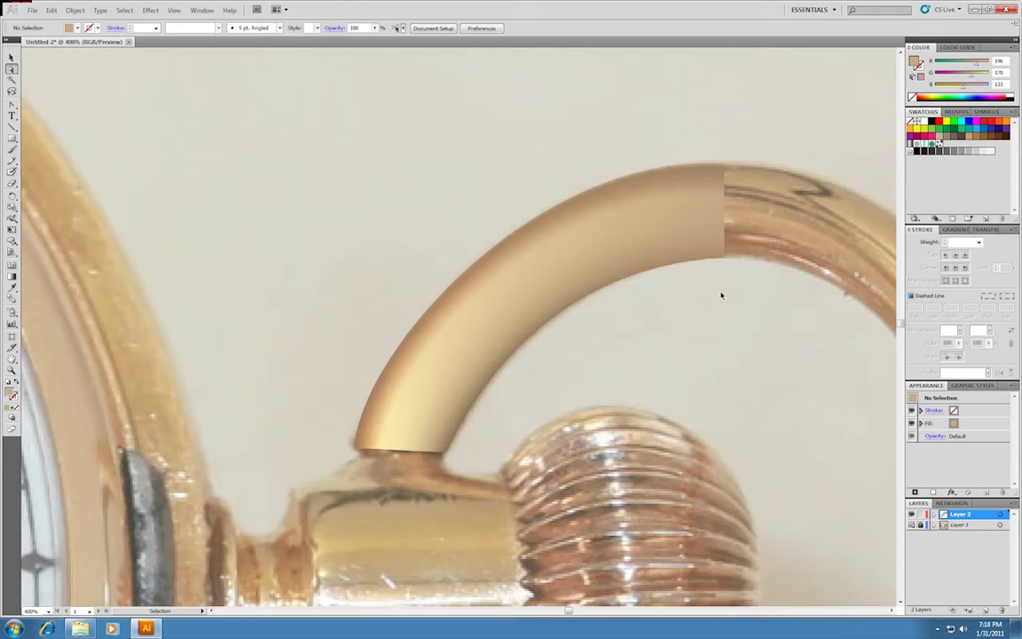
key("ctrl+plus")
key("ctrl+plus")
key("ctrl+plus")
key("ctrl+plus")
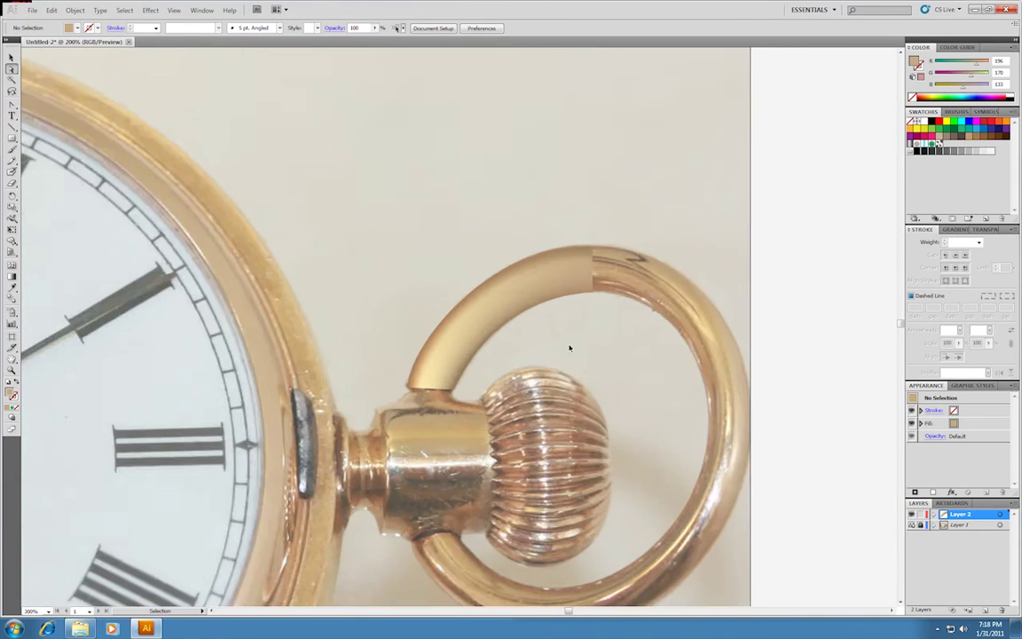
key("ctrl+y")
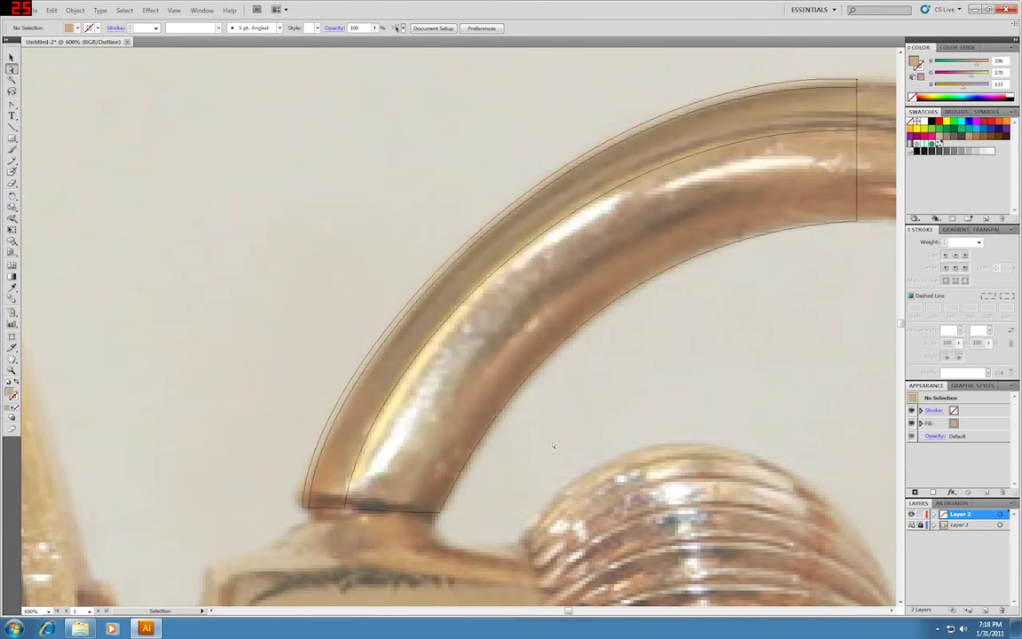
Step: Add a lengthwise mesh line along the ring's white highlight and colour its end points with tones sampled from the photo
left_click(411, 512)
key("u")
left_click(364, 508)
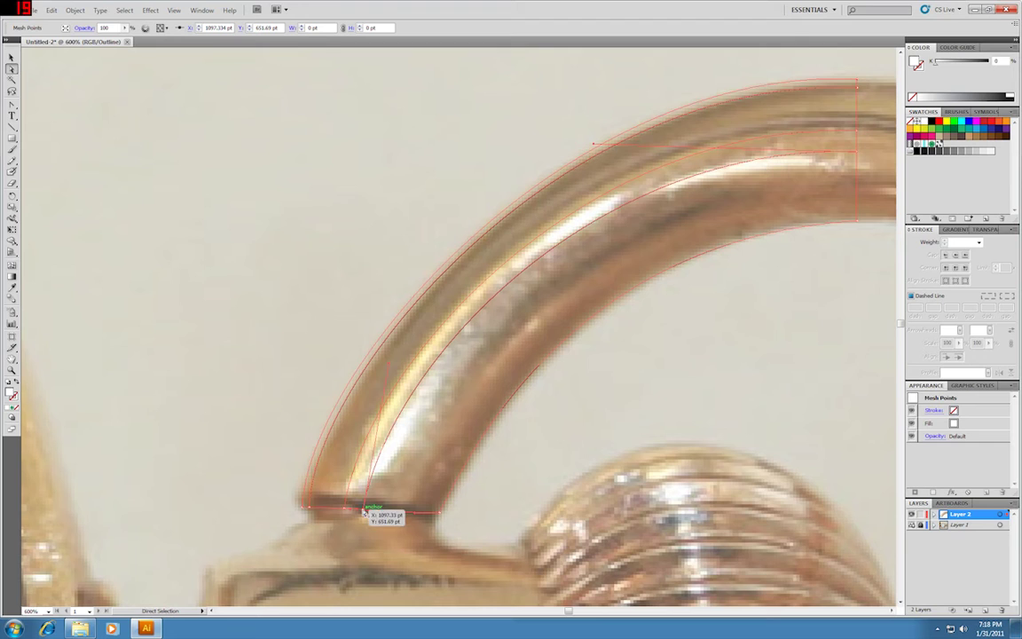
key("i")
left_click(389, 452)
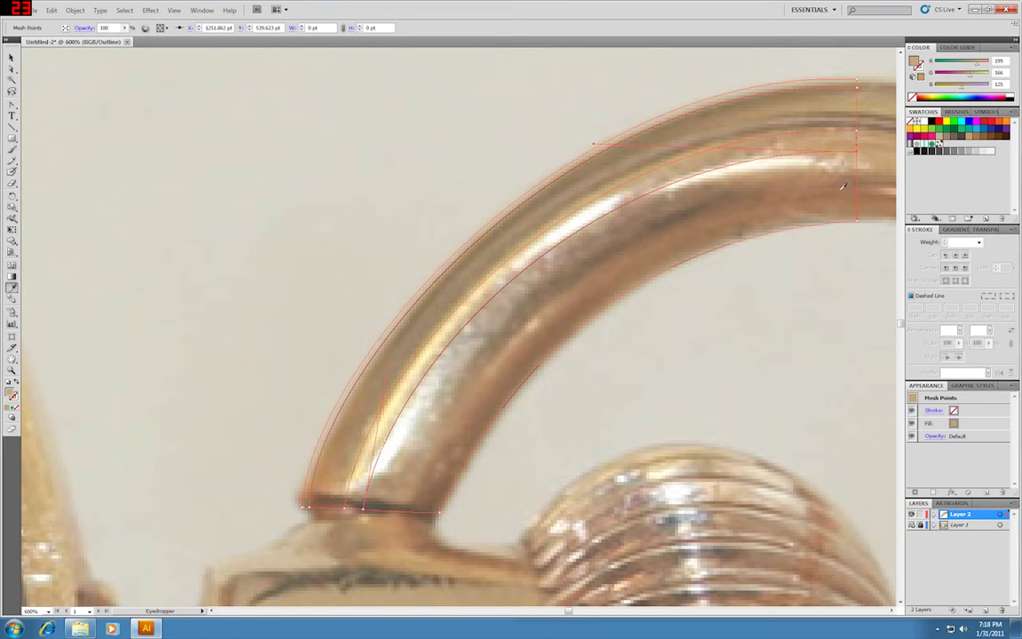
Step: Add a lengthwise mesh line along the darker band below the white highlight and colour both ends with sampled browns
key("u")
left_click(859, 184)
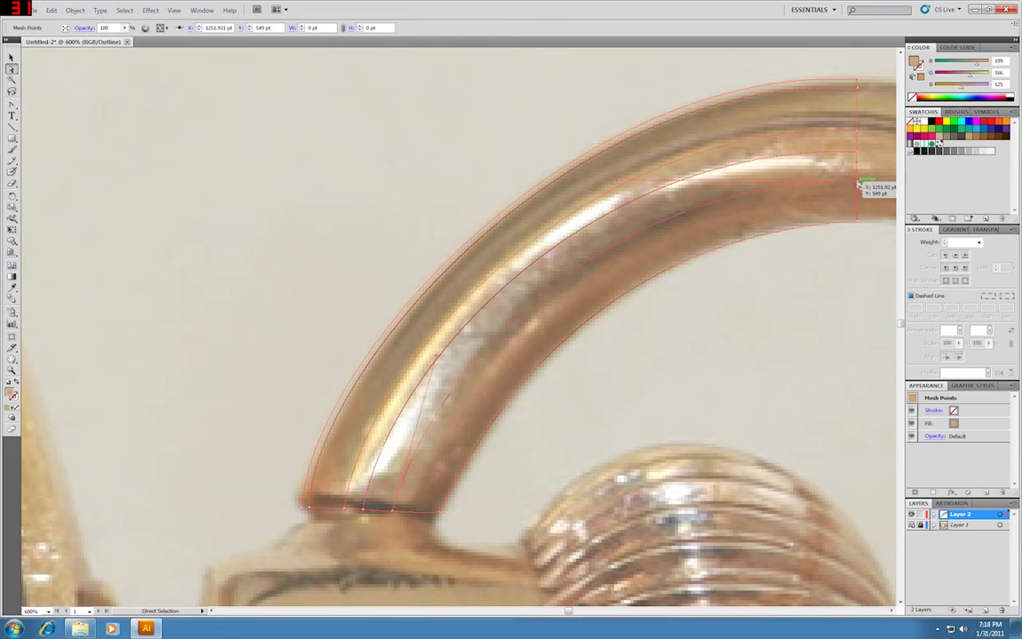
key("i")
left_click(848, 185)
key("a")
key("i")
left_click(401, 501)
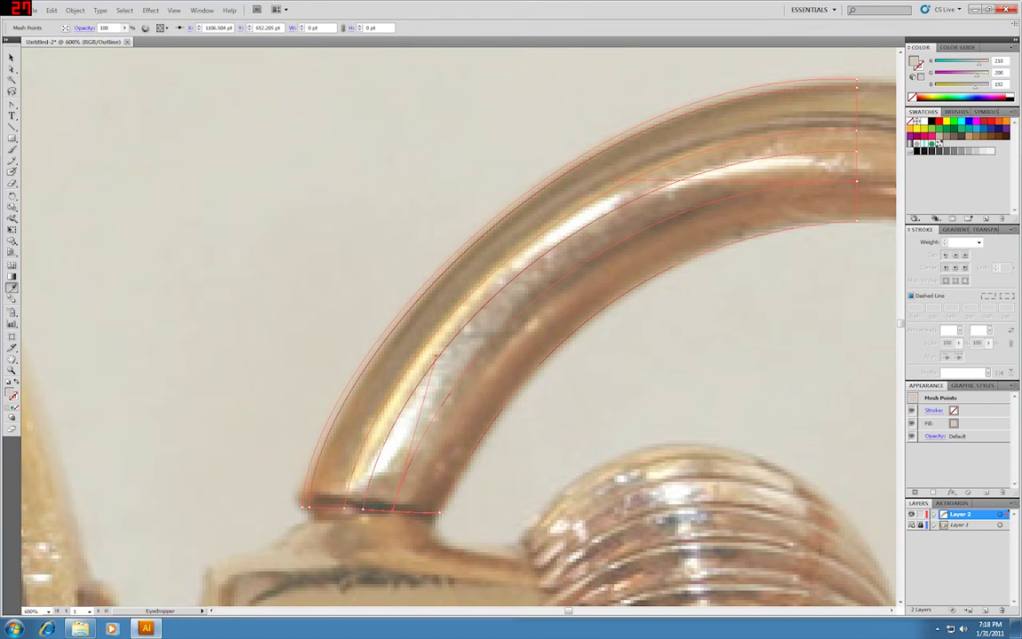
left_click(402, 496)
key("a")
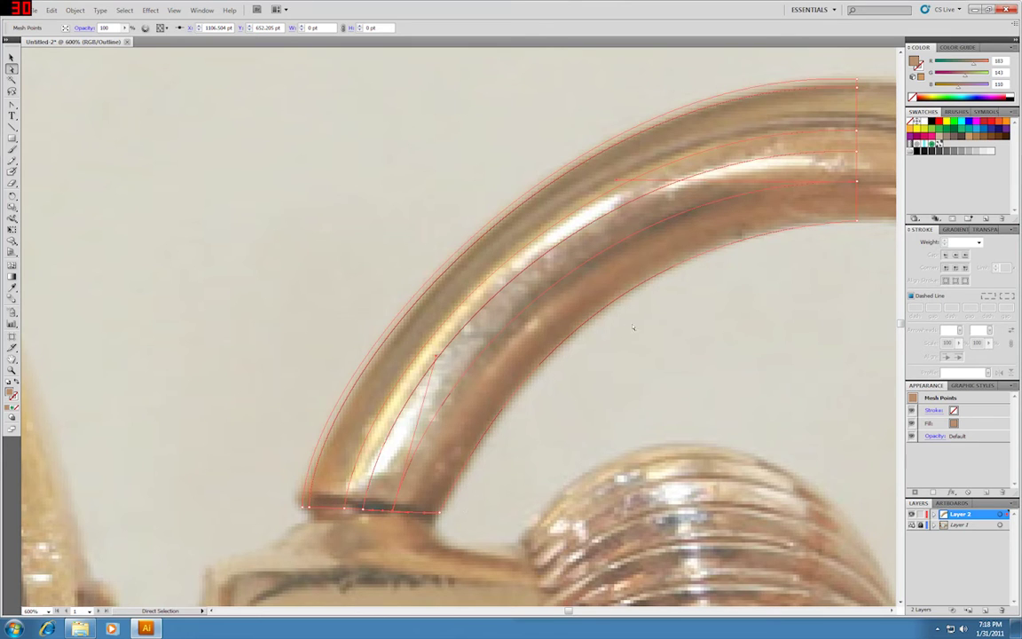
Step: Add a lengthwise mesh line near the ring's inner edge and colour its lower end with a sampled brown
key("u")
left_click(417, 513)
key("a")
key("i")
left_click(670, 268)
key("a")
left_click(418, 512)
key("i")
left_click(416, 490)
Step: Colour the upper end of the innermost added mesh line with a sampled reddish brown and check the fill in preview
key("a")
left_click(858, 205)
key("i")
left_click(779, 300)
left_click(857, 191)
key("a")
left_click(791, 295)
key("ctrl+y")
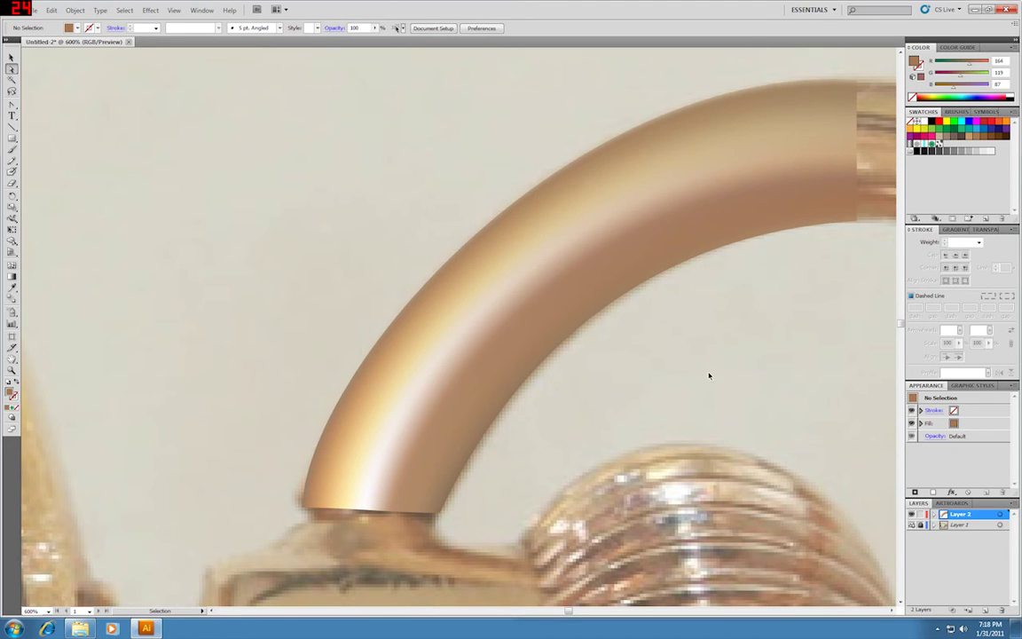
key("ctrl+y")
key("a")
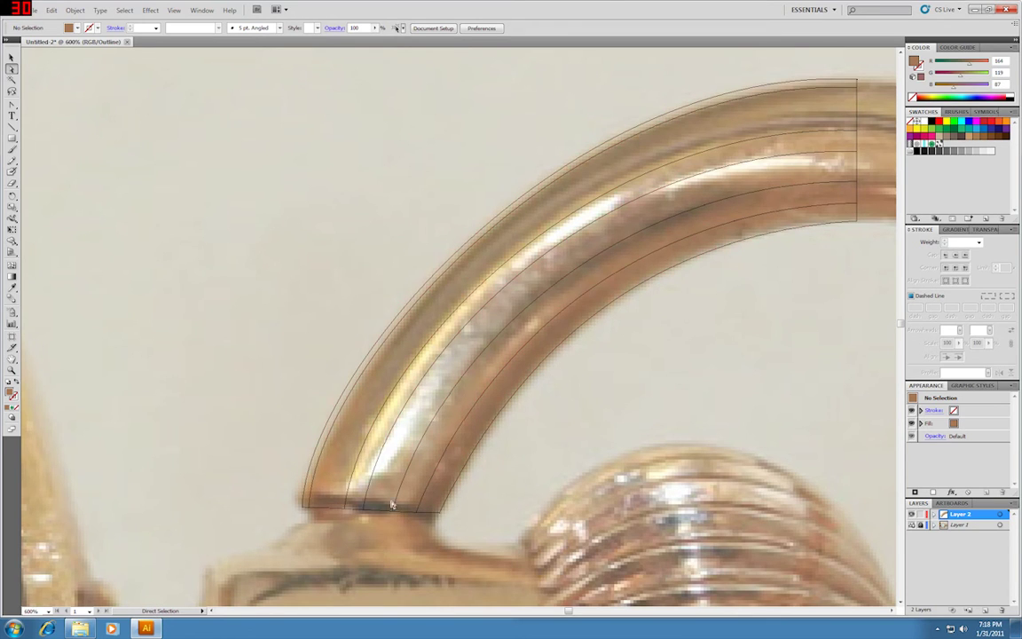
Step: Add a crosswise mesh line just above the ring's lower end by the stem
key("u")
left_click(311, 497)
left_click(302, 501)
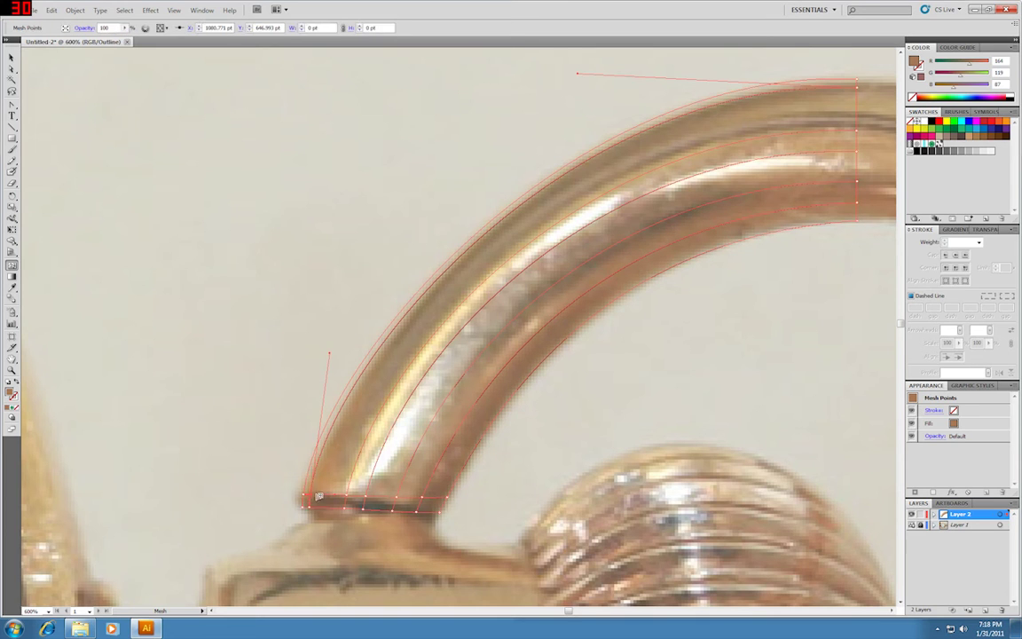
Step: Add another crosswise mesh line through the dark band between the two existing lines at the ring's lower end
key("a")
scroll(311, 504, "down", 2)
key("ctrl+equal")
key("ctrl+equal")
scroll(347, 505, "down", 8)
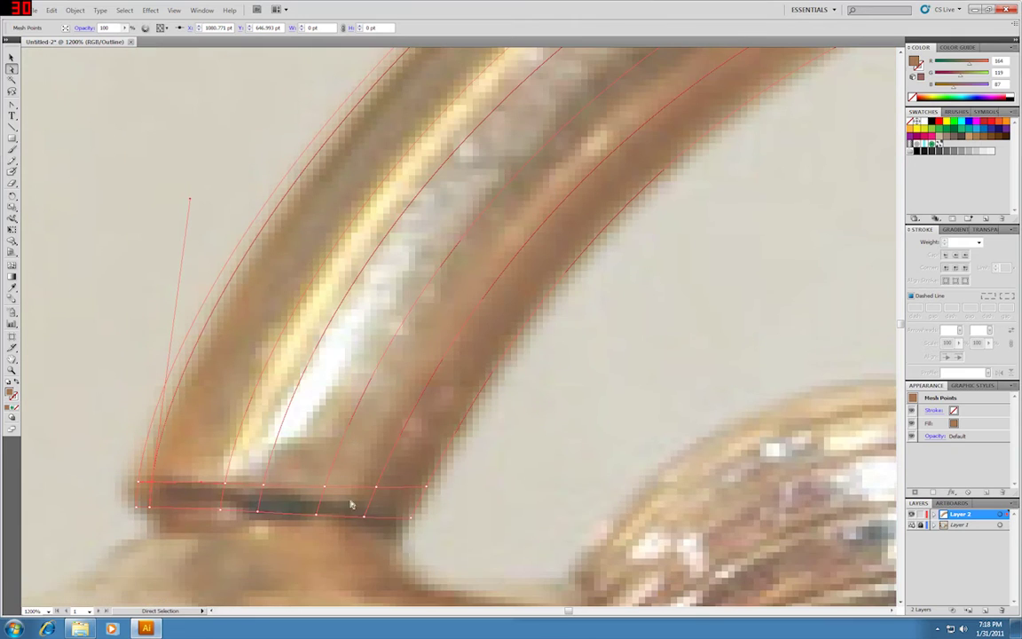
key("u")
left_click(224, 498)
Step: Colour the points of the new crosswise mesh line one by one with tones sampled from the photo
key("a")
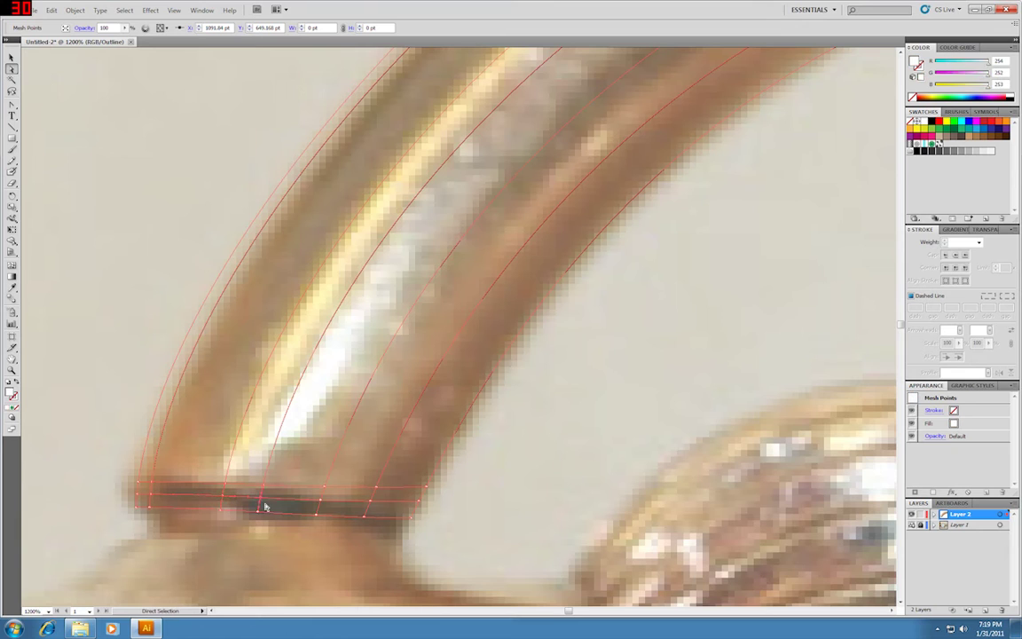
key("i")
left_click(334, 503)
key("a")
left_click(370, 501)
key("i")
left_click(381, 503)
key("a")
left_click(419, 502)
key("i")
left_click(418, 503)
key("a")
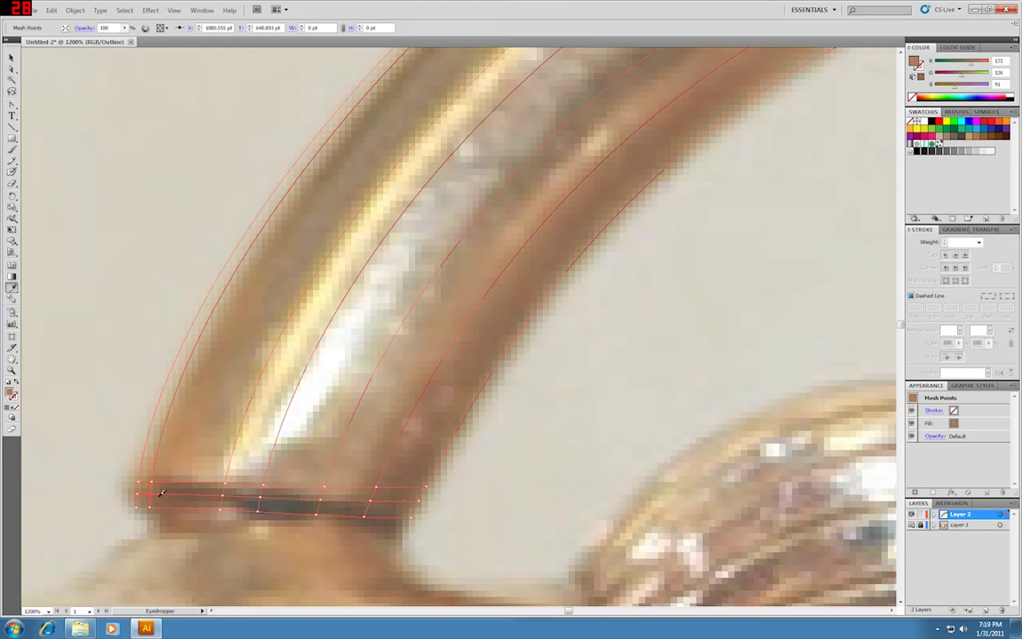
key("i")
left_click(380, 473)
Step: Examine the finished ring segment in preview against the rest of the watch photo
key("ctrl+y")
left_click(11, 57)
left_click(190, 161)
key("ctrl+minus")
key("ctrl+minus")
key("ctrl+minus")
key("ctrl+minus")
key("ctrl+minus")
key("ctrl+minus")
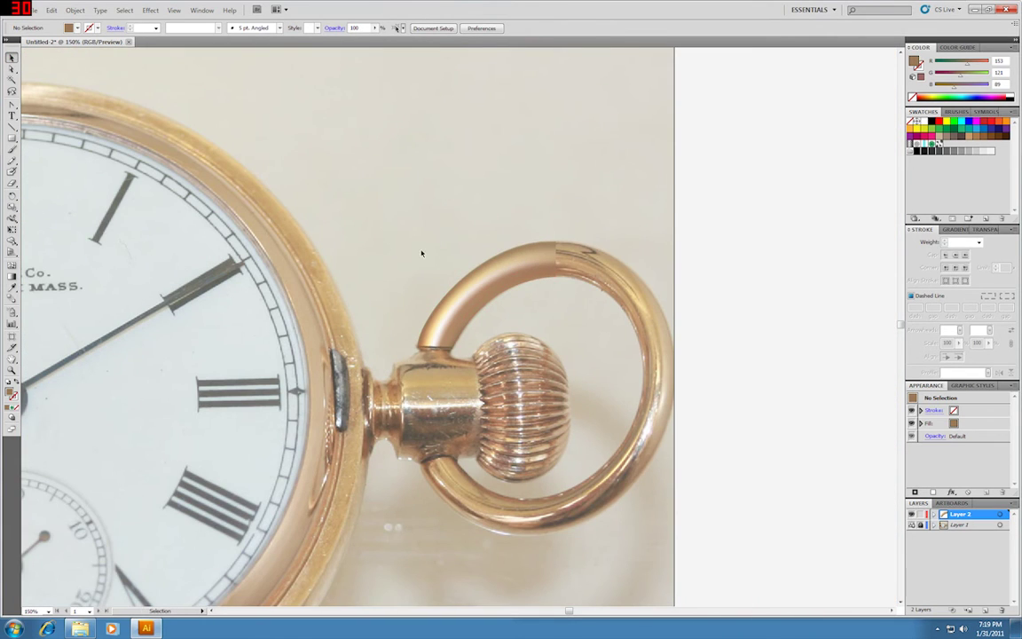
scroll(433, 267, "up", 2)
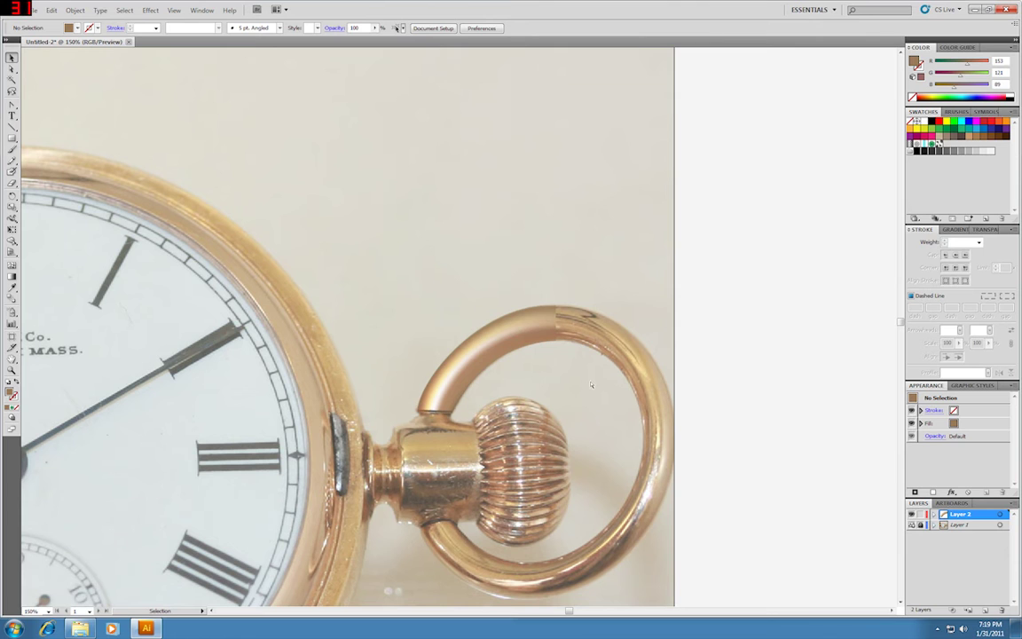
key("ctrl+plus")
key("ctrl+plus")
key("ctrl+plus")
key("ctrl+plus")
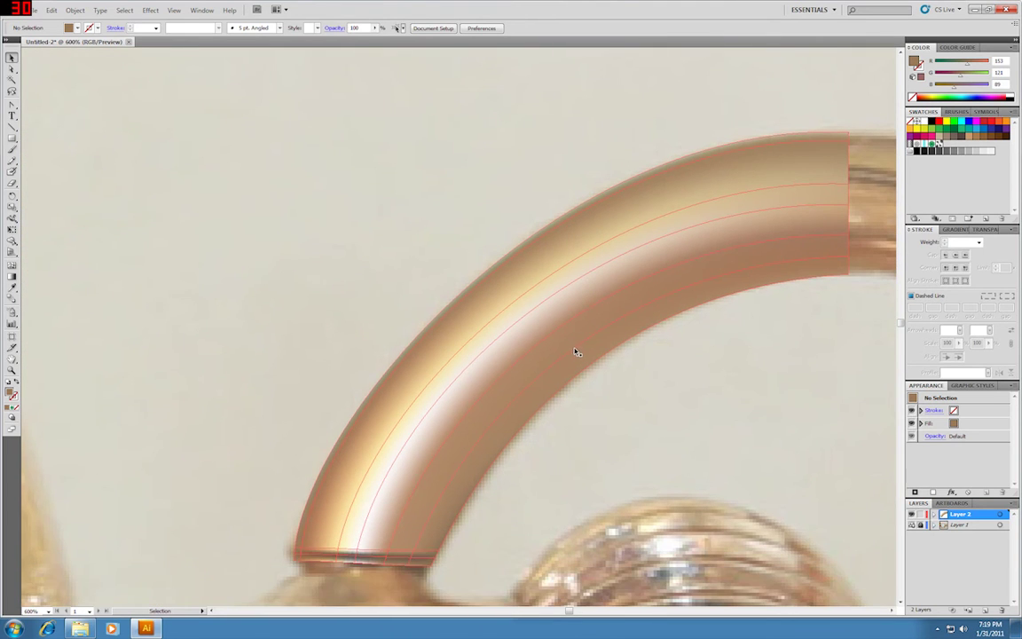
Step: Adjust the lower direction handle of the highlight line's mesh point at the segment's upper end
key("ctrl+y")
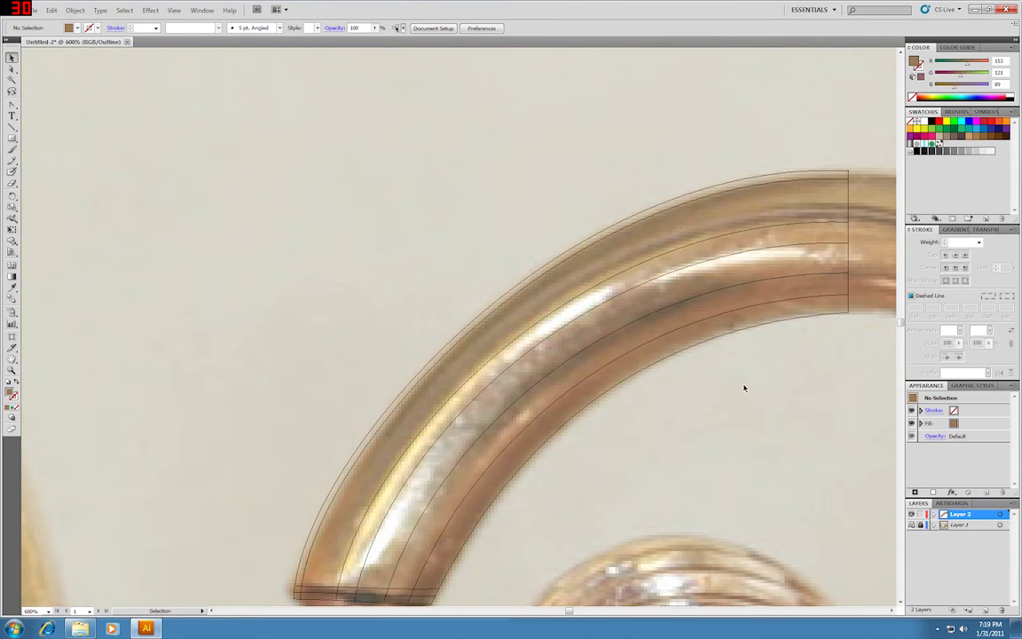
key("h")
left_click_drag(745, 387, 454, 447)
left_click_drag(611, 431, 571, 429)
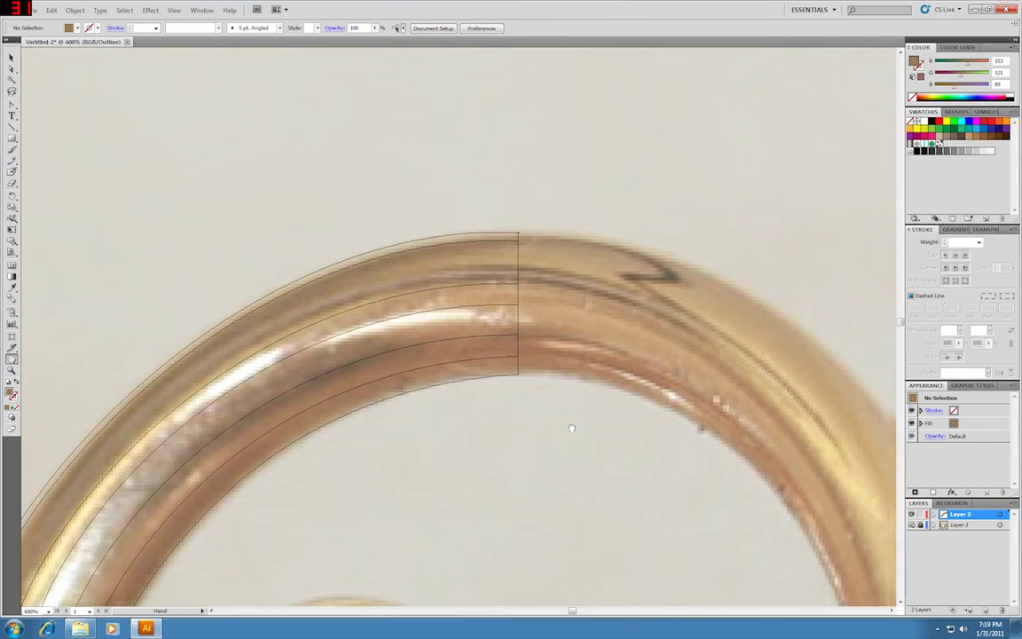
key("ctrl+plus")
key("ctrl+plus")
key("ctrl+plus")
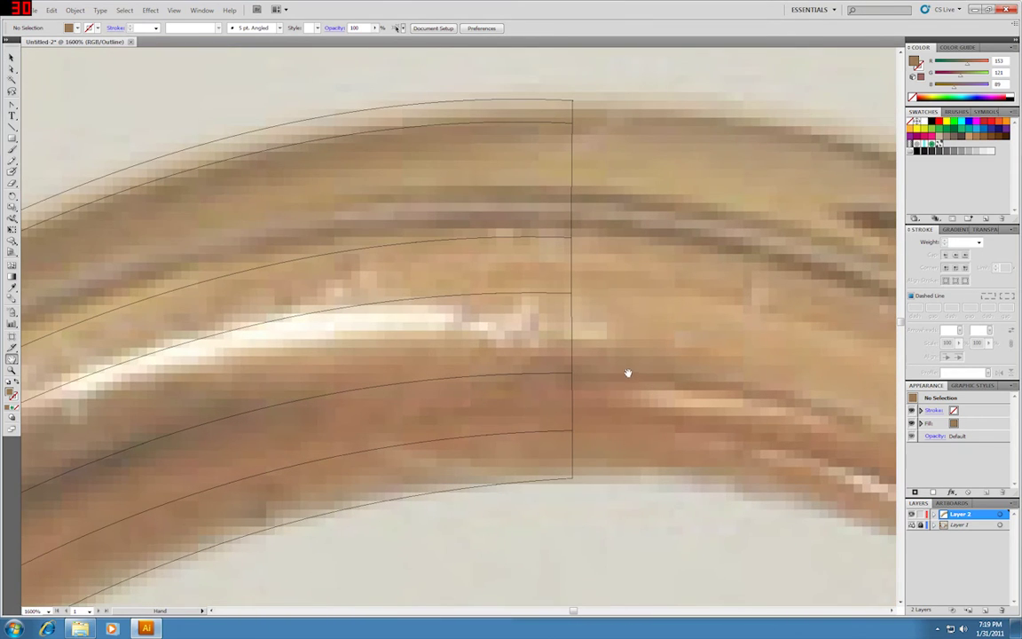
key("ctrl+y")
key("a")
left_click(556, 300)
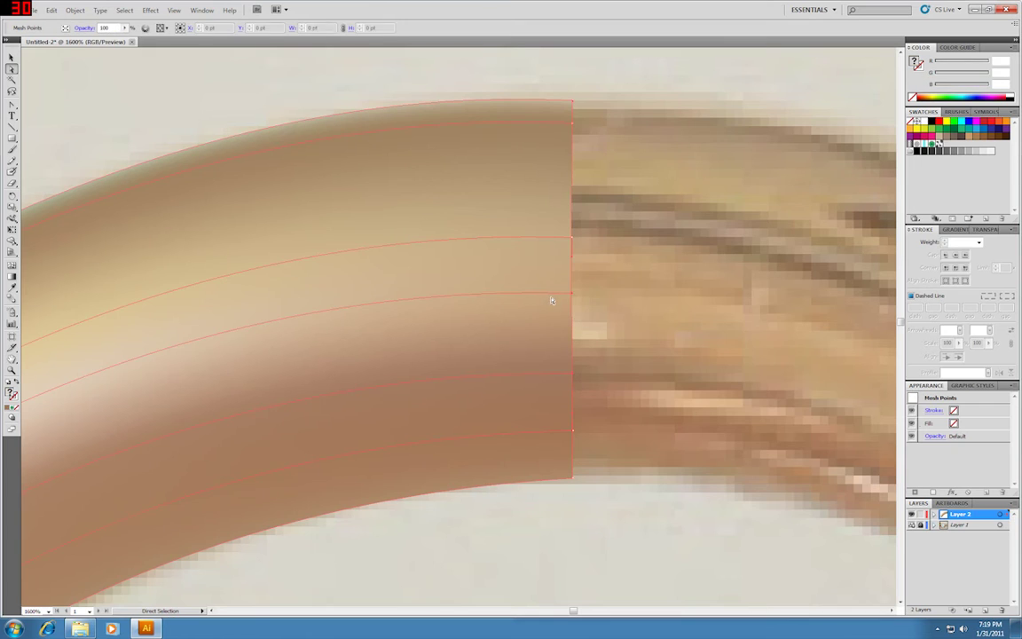
left_click(572, 293)
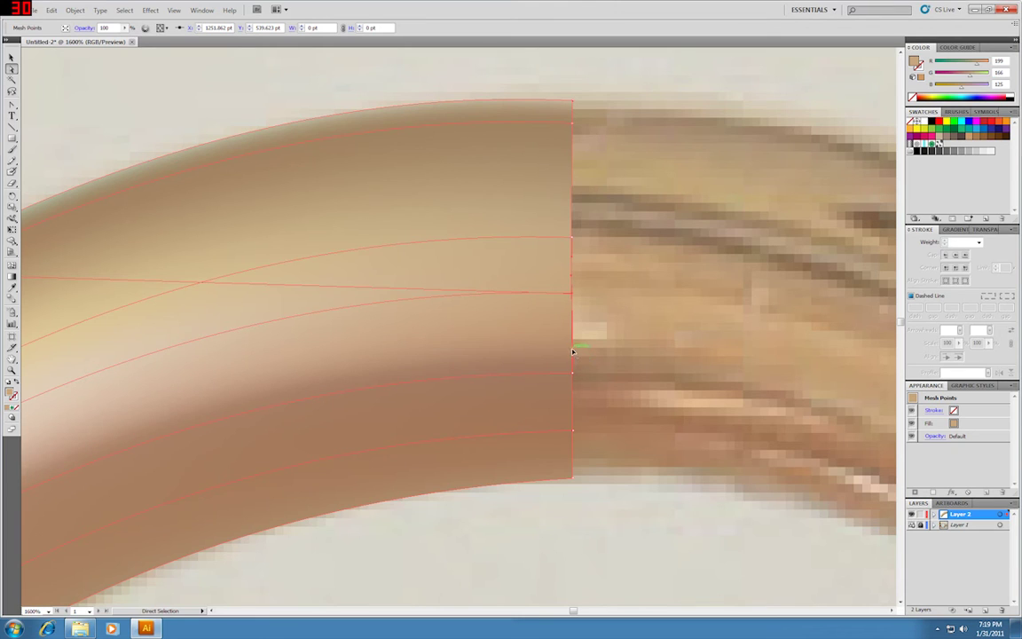
left_click_drag(573, 352, 573, 304)
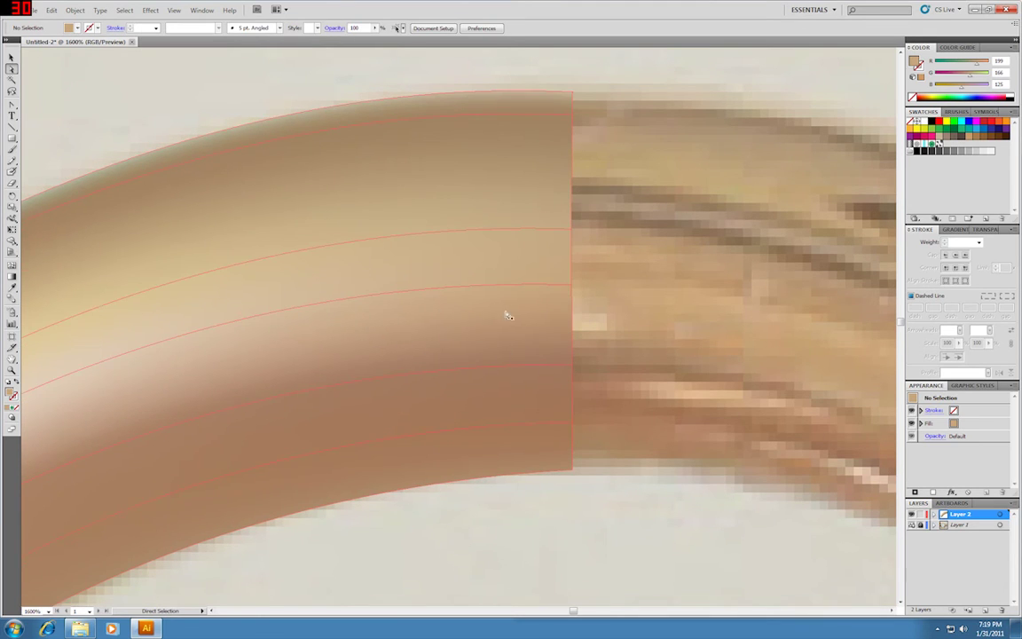
Step: Compare the adjusted ring segment with the remaining ring in the photo at several magnifications
key("ctrl+minus")
key("ctrl+minus")
key("ctrl+minus")
key("ctrl+minus")
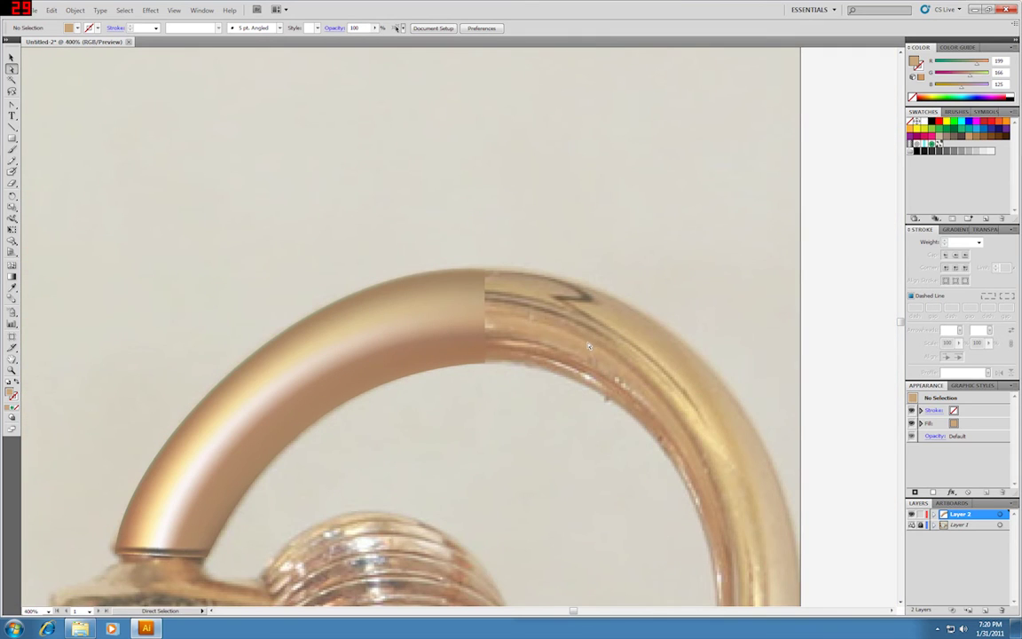
key("ctrl+minus")
key("ctrl+minus")
key("ctrl+minus")
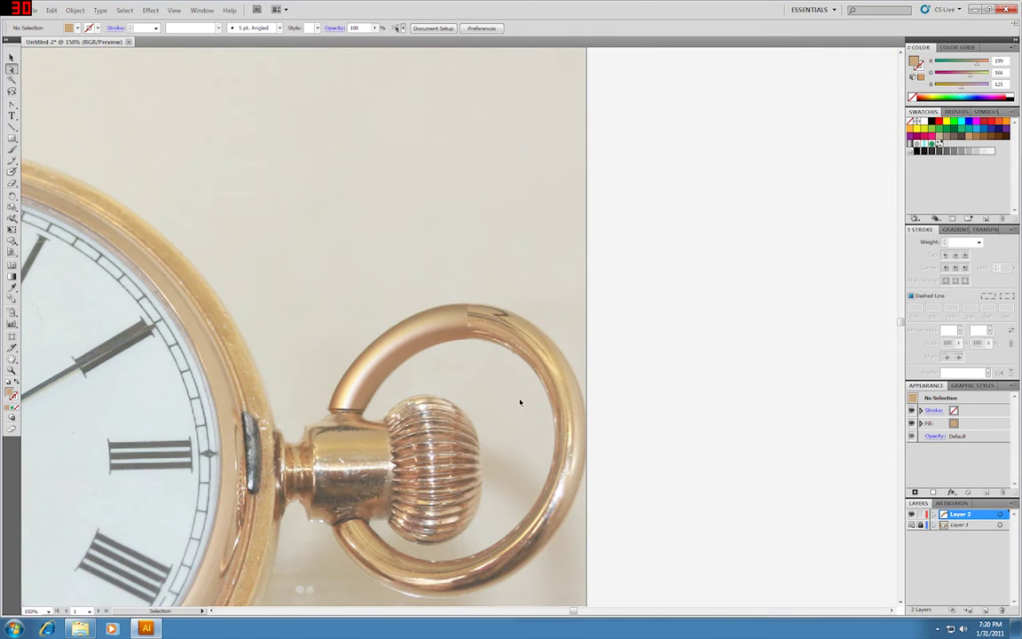
key("ctrl+minus")
key("ctrl+minus")
key("ctrl+minus")
key("ctrl+minus")
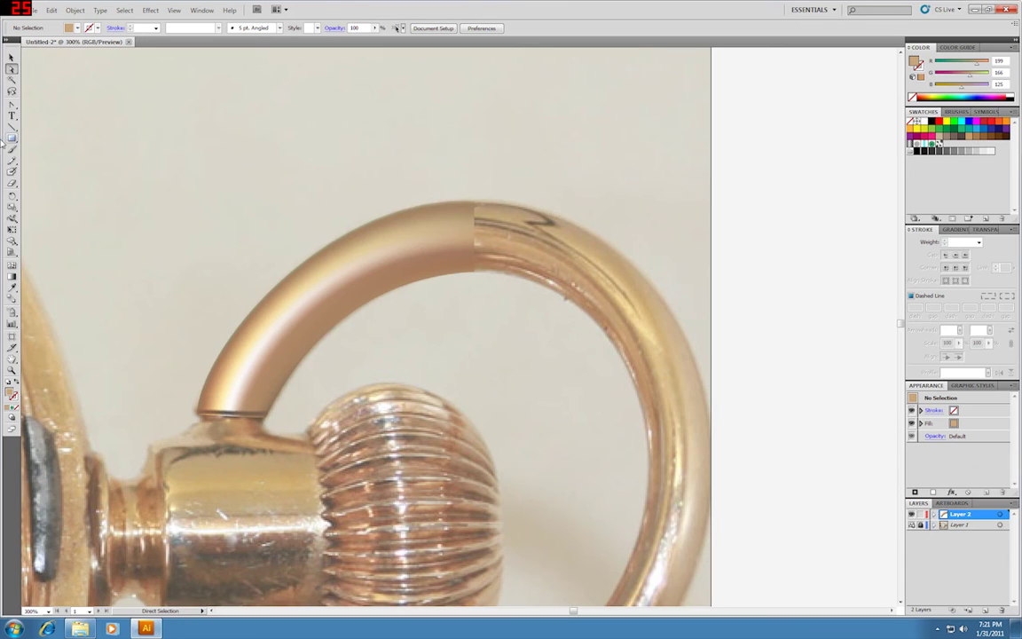
Step: Draw a tan rectangle about 39 × 169 pt over the ring's outer right side and select it alone
left_click(12, 138)
left_click_drag(649, 452, 711, 182)
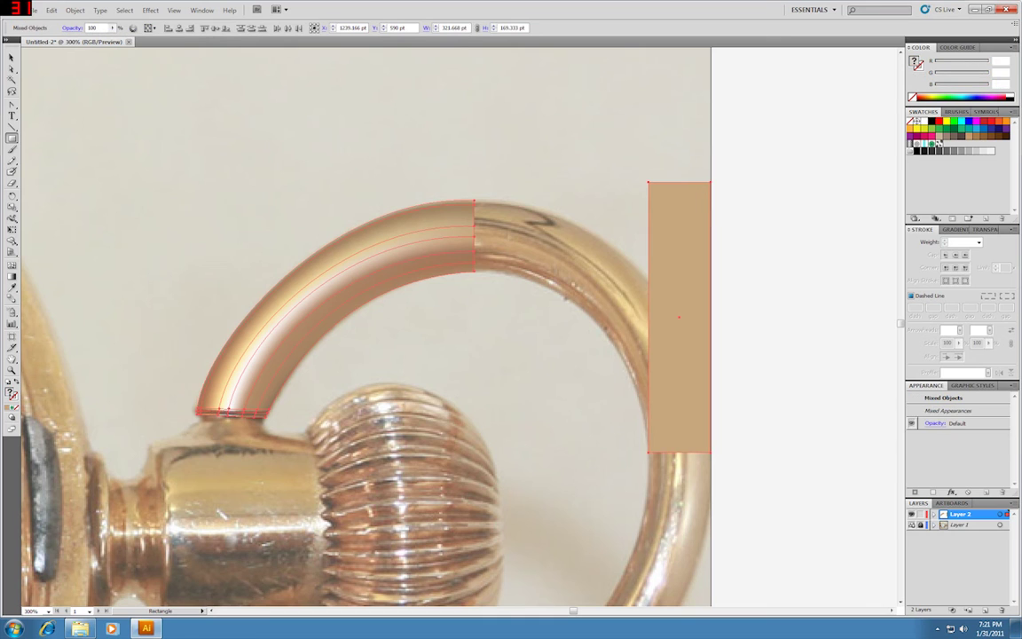
key("v")
left_click(432, 178)
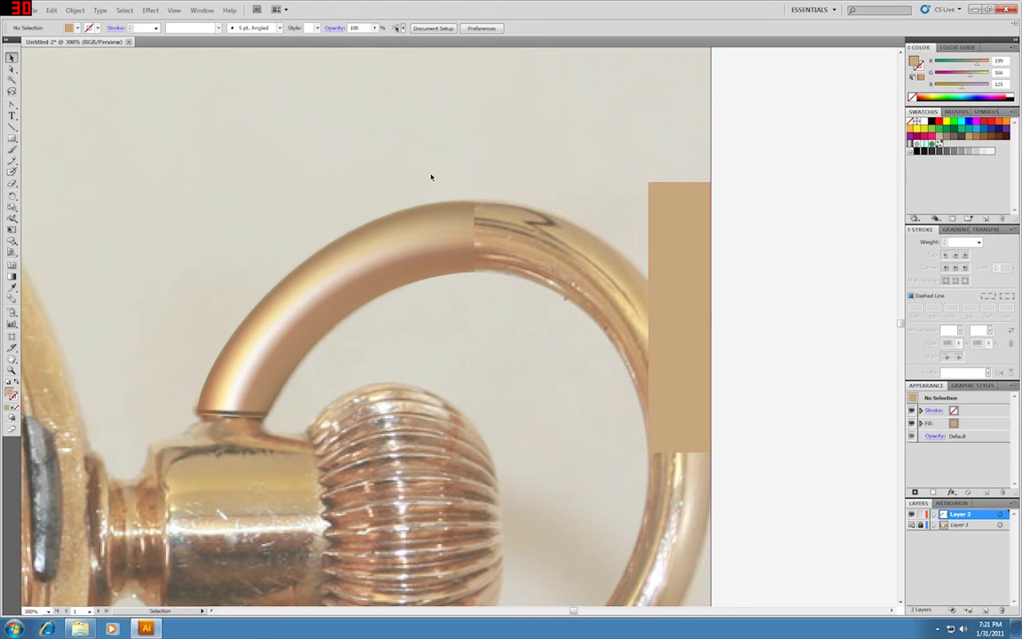
left_click(651, 220)
left_click(74, 9)
left_click(676, 247)
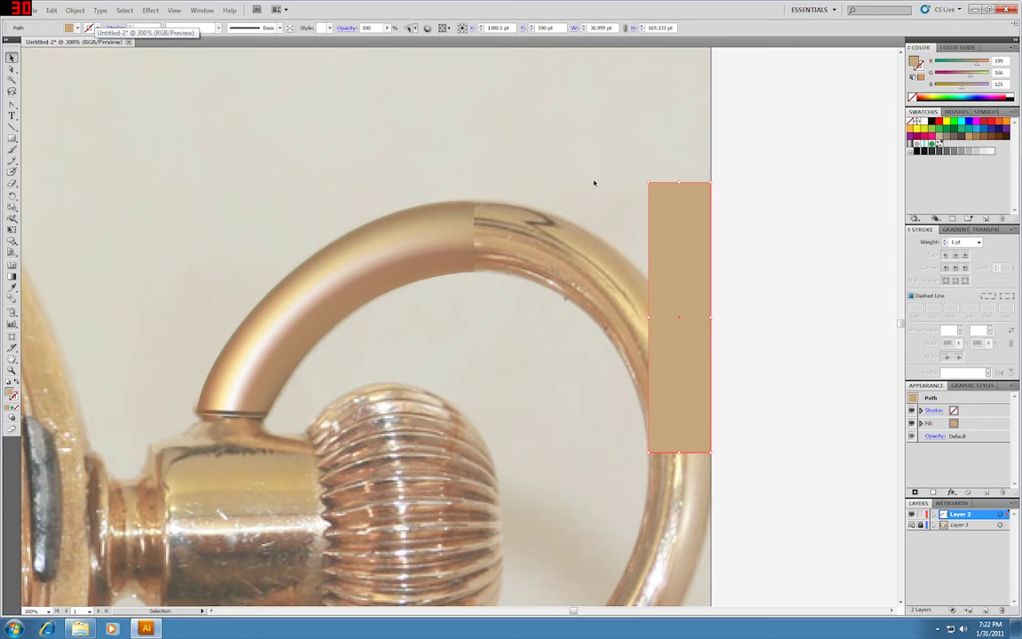
key("a")
left_click(649, 184)
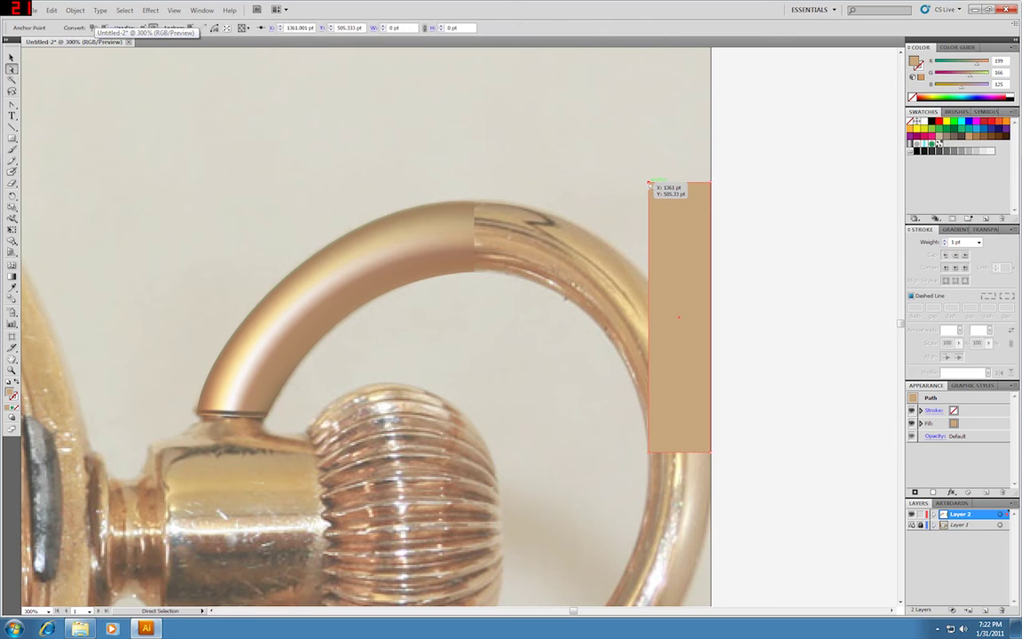
left_click_drag(650, 184, 604, 198)
key("ctrl+z")
left_click(725, 207)
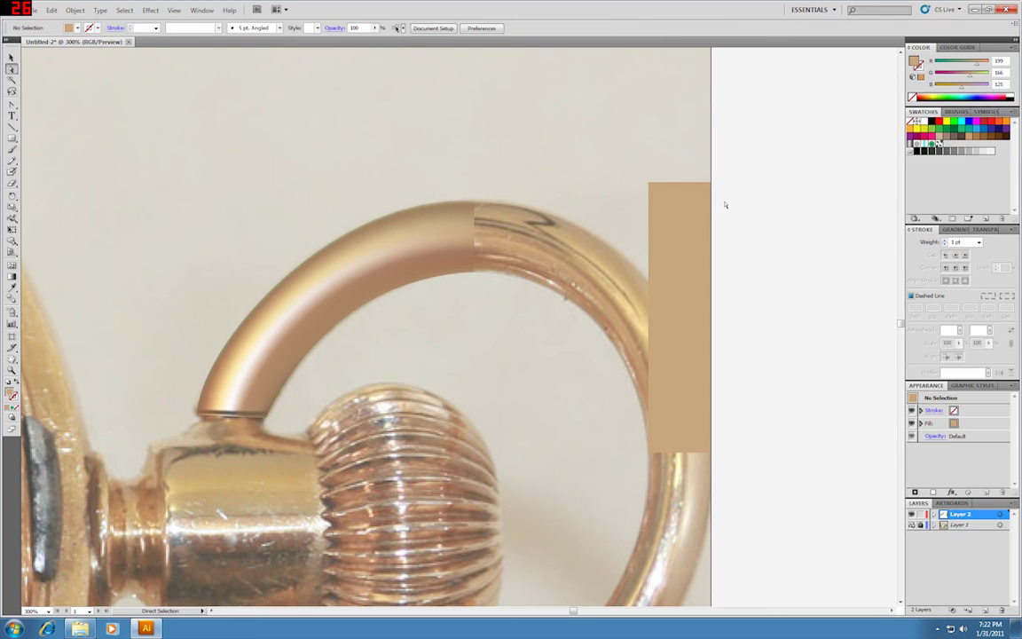
Step: Convert the tan rectangle to a gradient mesh with 1 row, 1 column and Flat appearance
key("v")
left_click(675, 220)
left_click(74, 10)
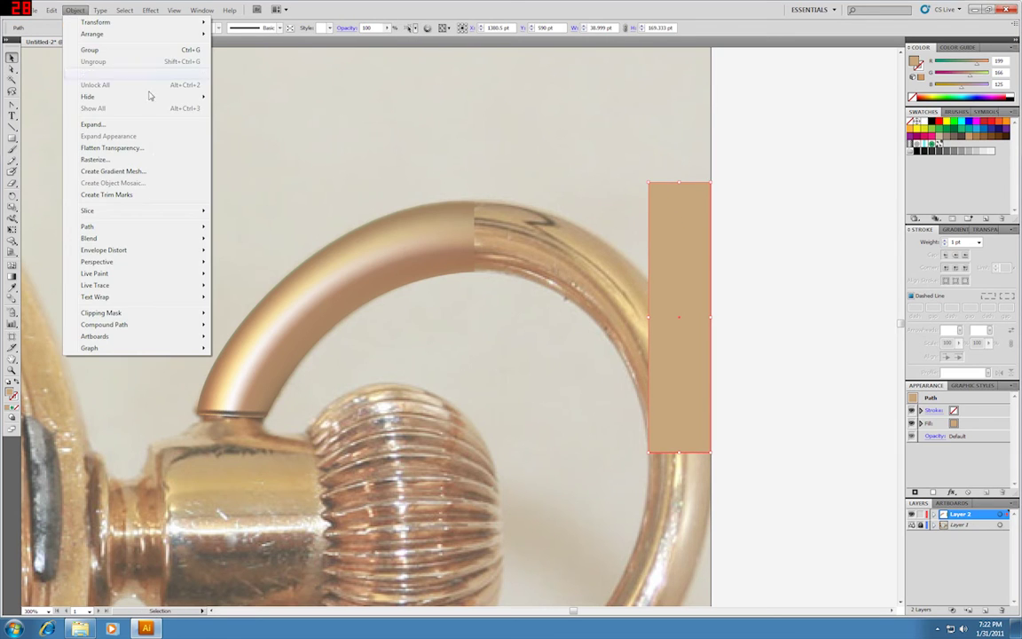
left_click(114, 172)
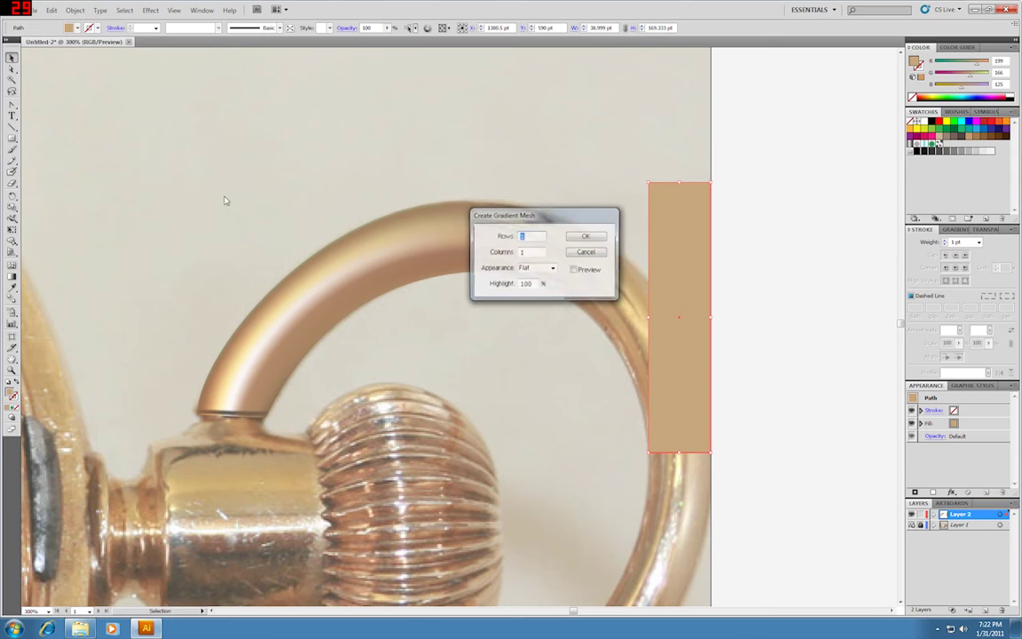
left_click(531, 268)
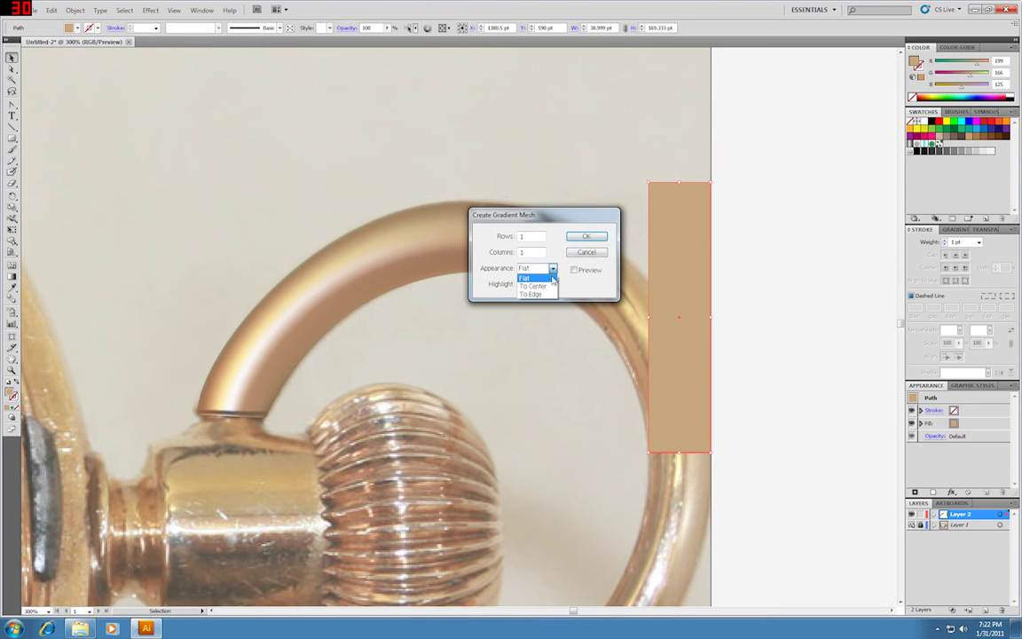
left_click(538, 276)
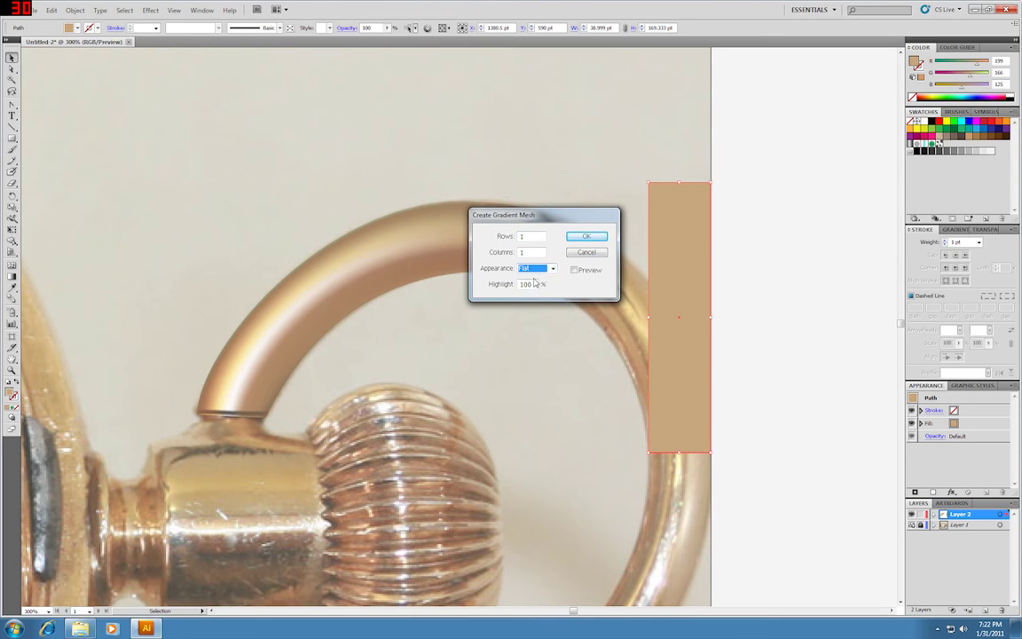
left_click(584, 238)
Step: In outline view, move the new mesh's two upper corners to the inner and outer ends of the first segment's seam
key("a")
left_click(634, 211)
key("ctrl+plus")
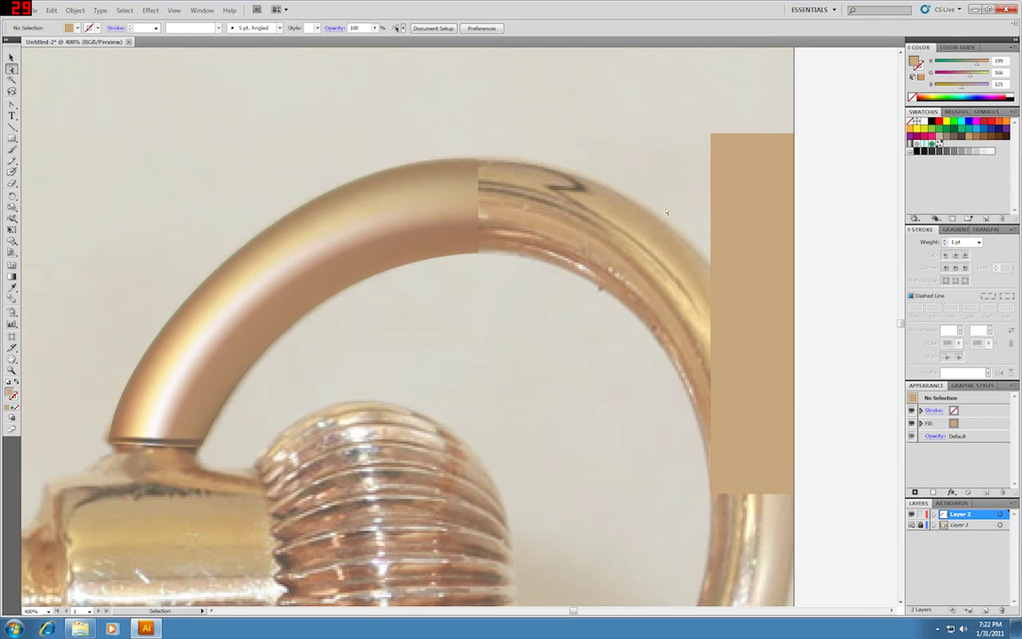
left_click(719, 147)
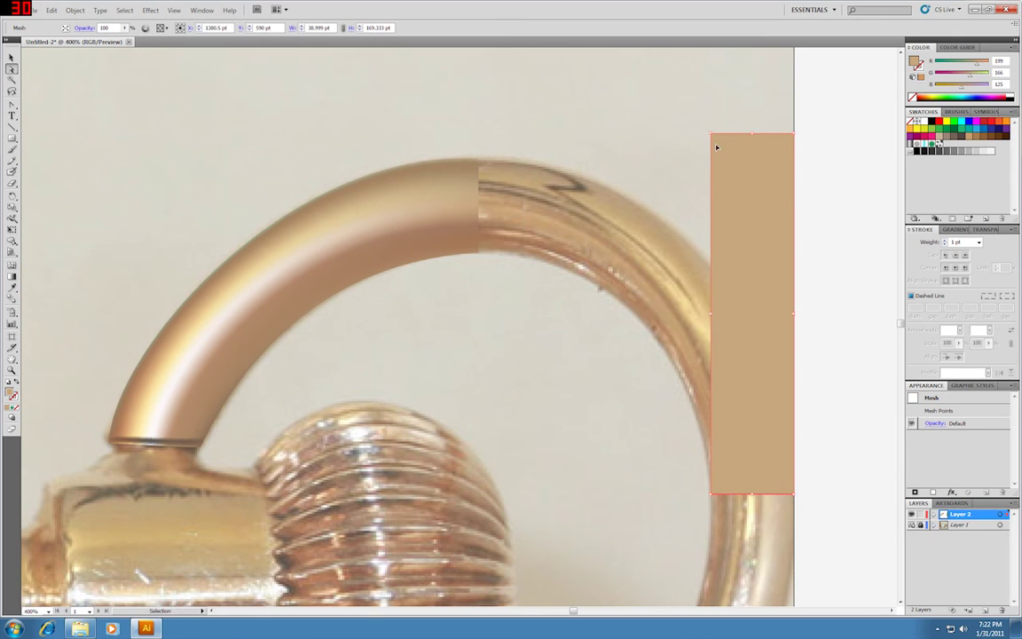
key("ctrl+y")
left_click_drag(716, 139, 477, 255)
left_click(785, 136)
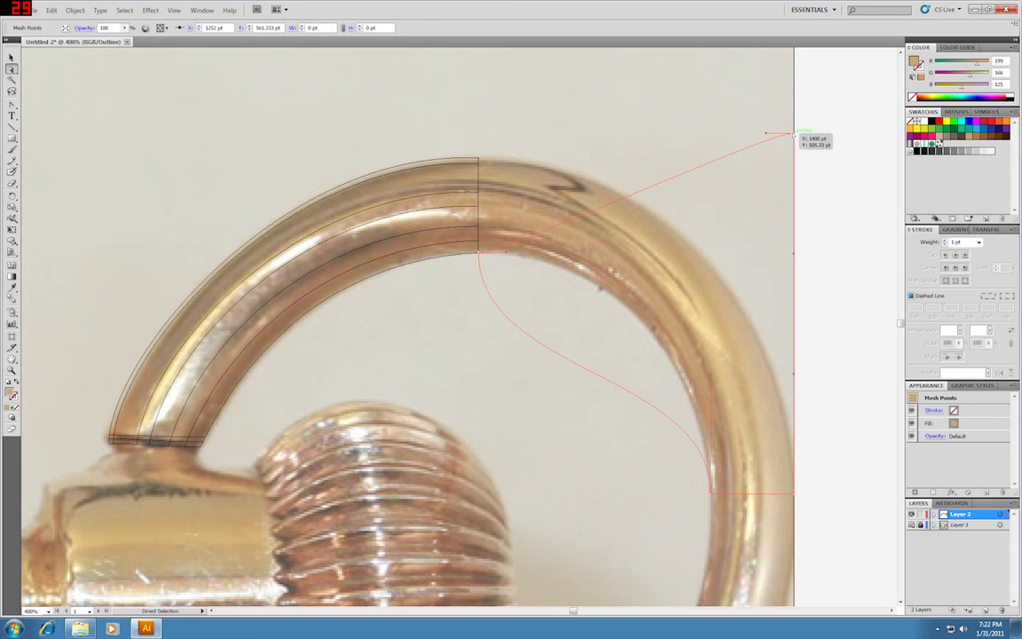
left_click_drag(785, 135, 479, 160)
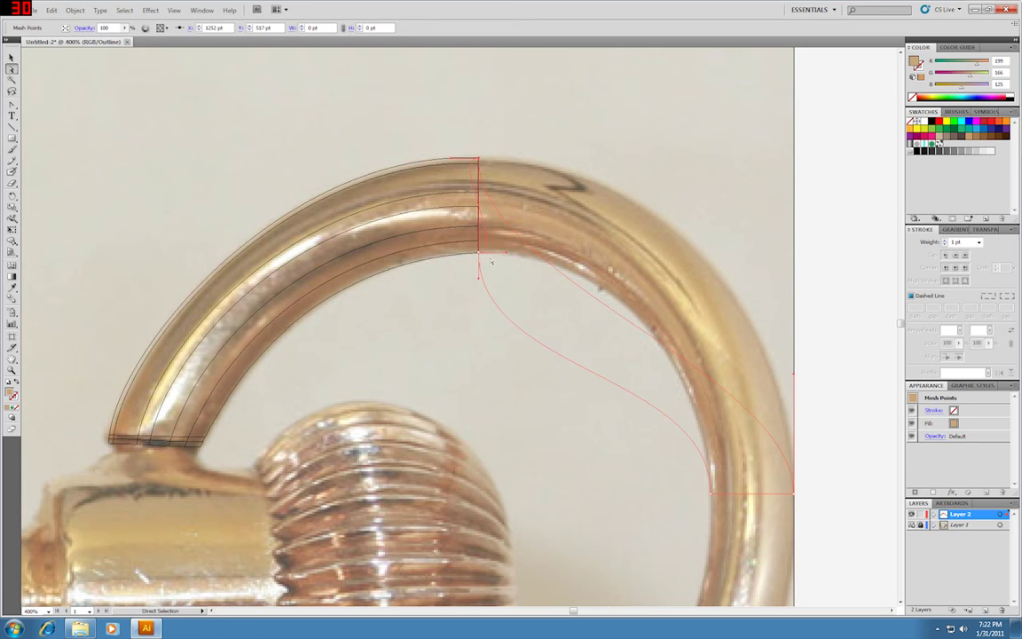
Step: Bend the new mesh's two long sides with their direction handles to follow the ring's outer and inner edges
left_click_drag(507, 253, 480, 234)
left_click_drag(480, 279, 713, 165)
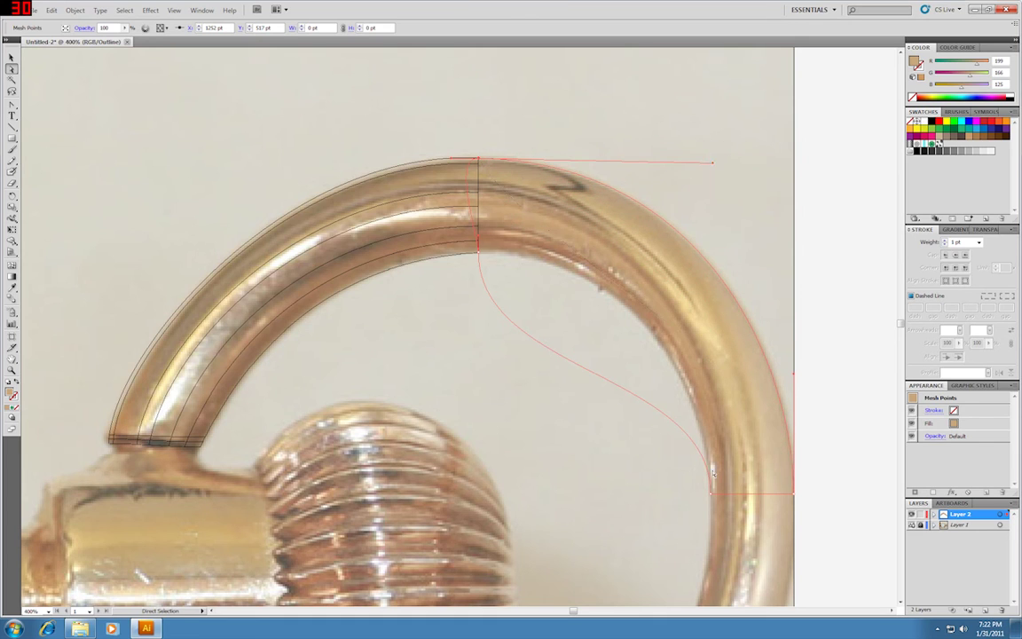
left_click(570, 362)
key("shift+c")
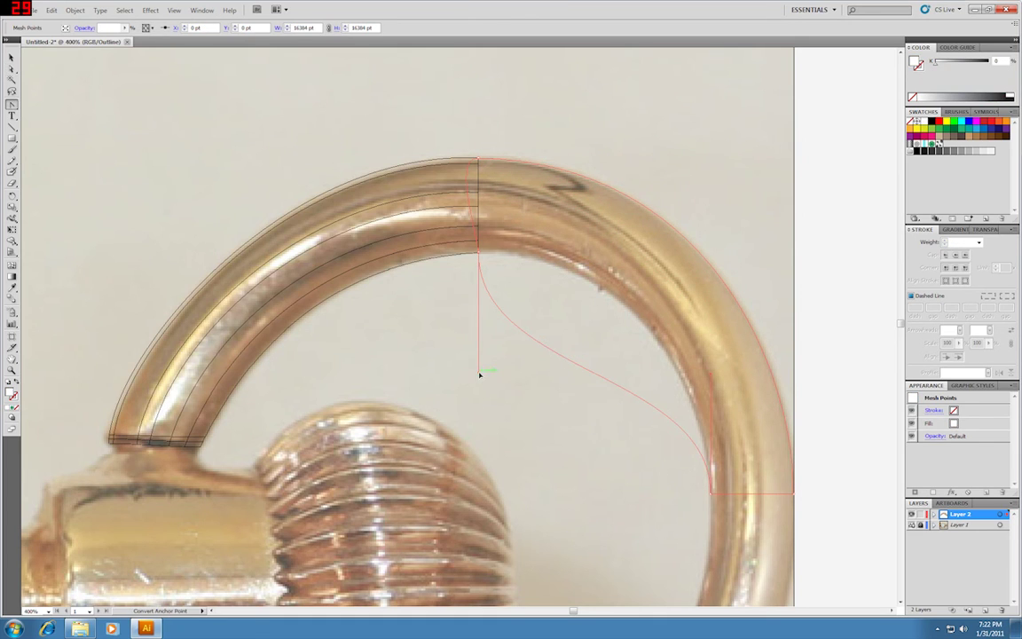
left_click_drag(481, 372, 623, 255)
key("a")
Step: Straighten the new mesh's seam edge by aligning the outer corner's direction handle with the first segment's end
left_click(453, 162)
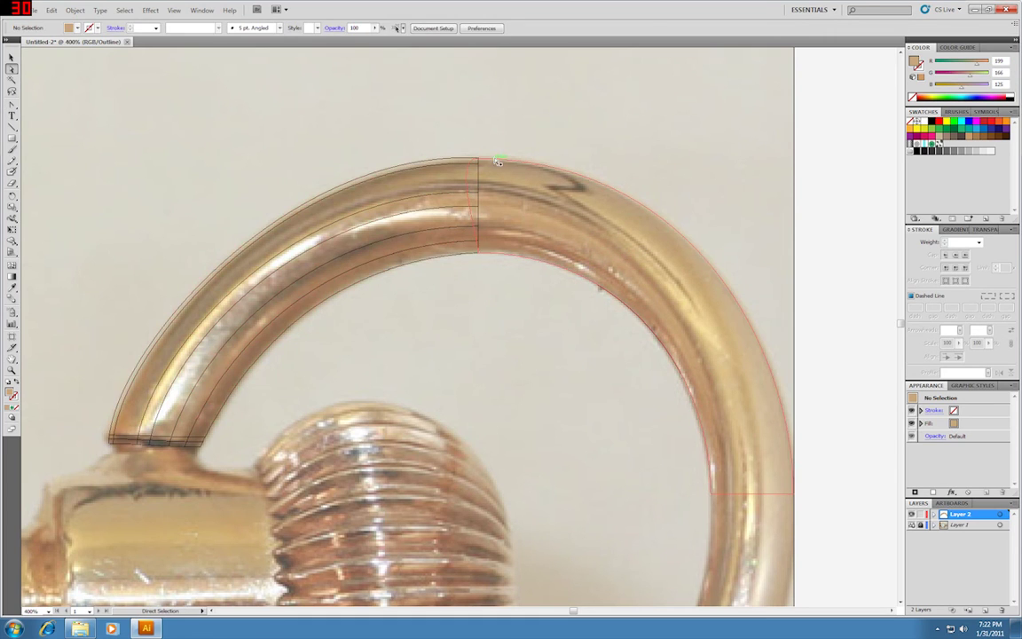
left_click(466, 162)
left_click_drag(459, 164, 481, 170)
key("a")
left_click(558, 209)
Step: Colour the new mesh's inner and outer seam corners with tones sampled from the photo
scroll(560, 210, "up", 1)
scroll(560, 210, "up", 1)
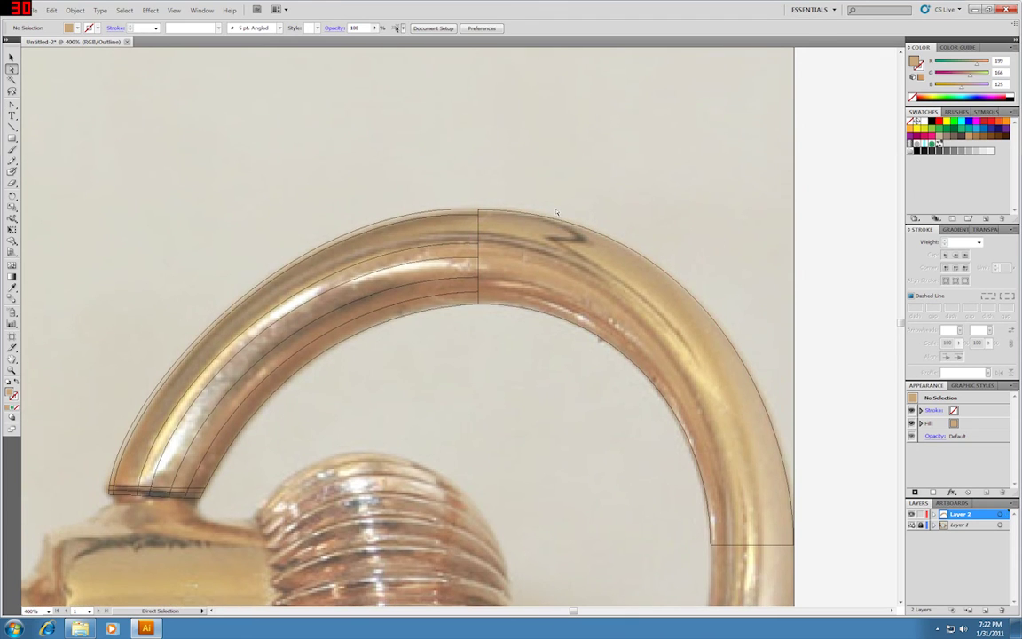
key("ctrl+plus")
key("ctrl+plus")
key("ctrl+plus")
scroll(570, 264, "up", 3)
left_click(542, 334)
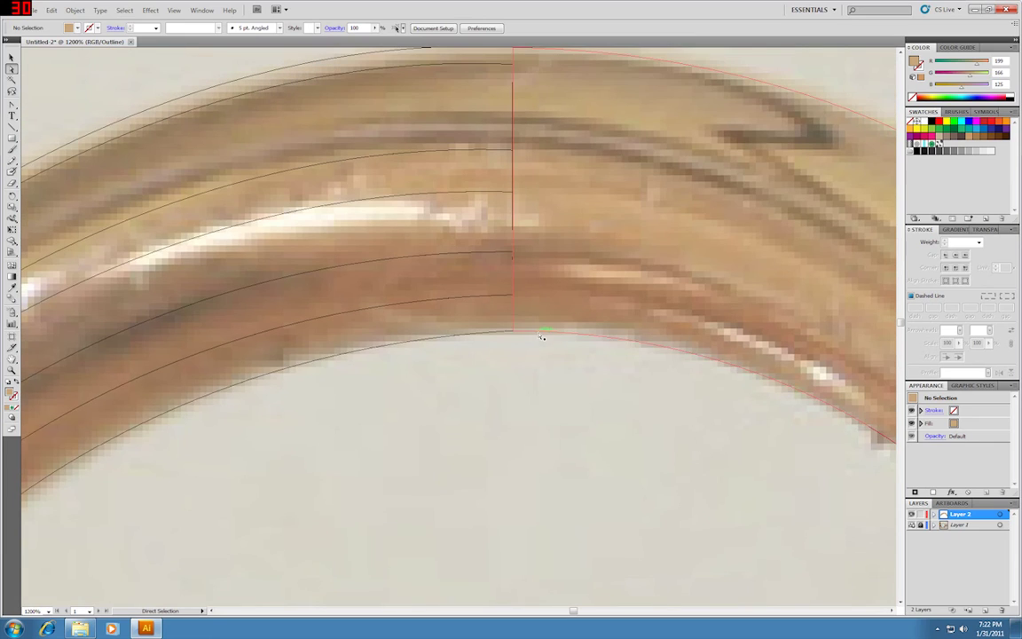
key("i")
left_click(511, 321)
left_click(512, 320)
scroll(513, 275, "up", 2)
key("a")
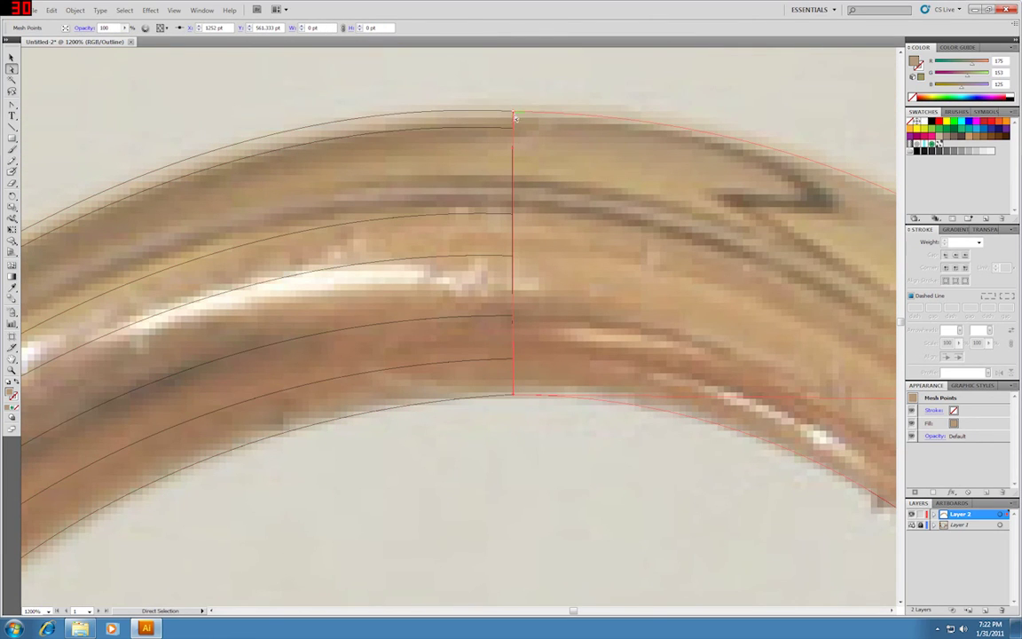
left_click(514, 113)
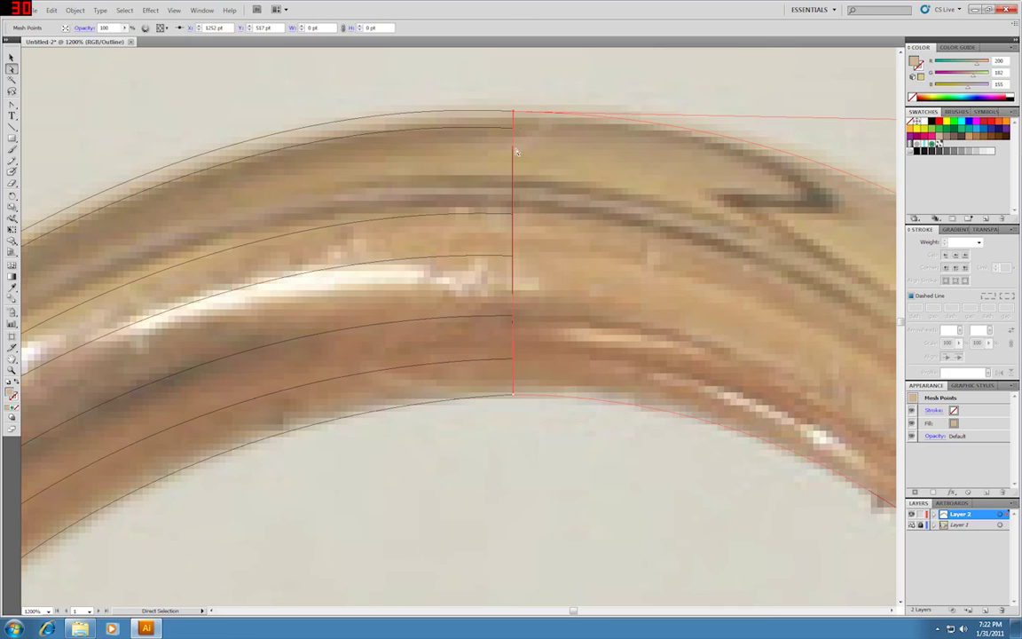
Step: Add five mesh lines along the new segment, starting at its seam edge where the first segment's mesh lines end
left_click(573, 110)
left_click(588, 118)
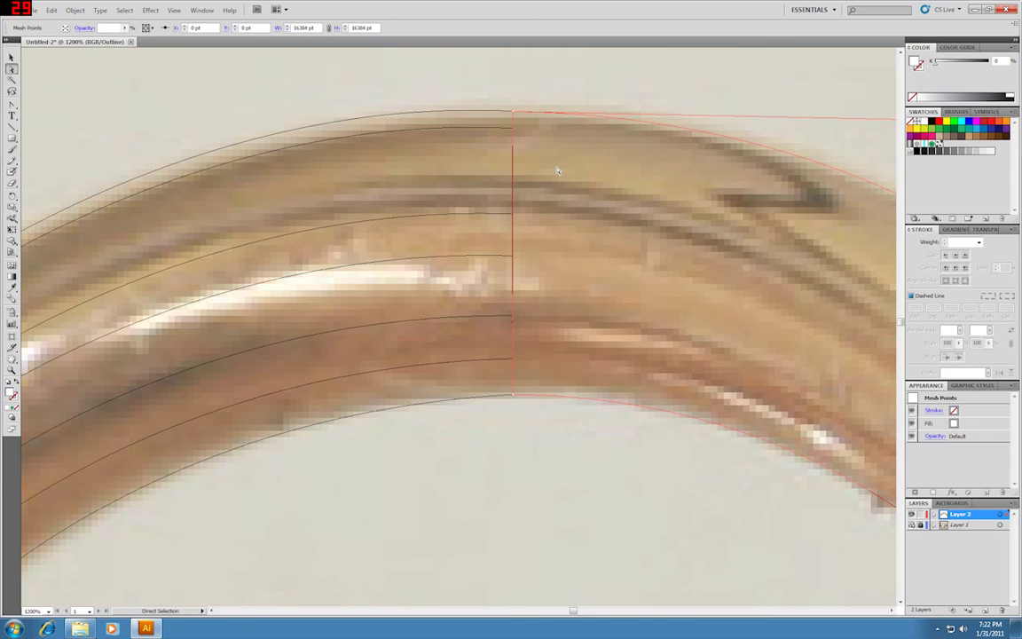
key("u")
left_click(516, 130)
left_click(515, 215)
left_click(515, 258)
left_click(515, 315)
left_click(515, 358)
Step: Colour the new mesh's interior seam points with tones sampled from the photo beside each point
key("a")
left_click(515, 316, "ctrl")
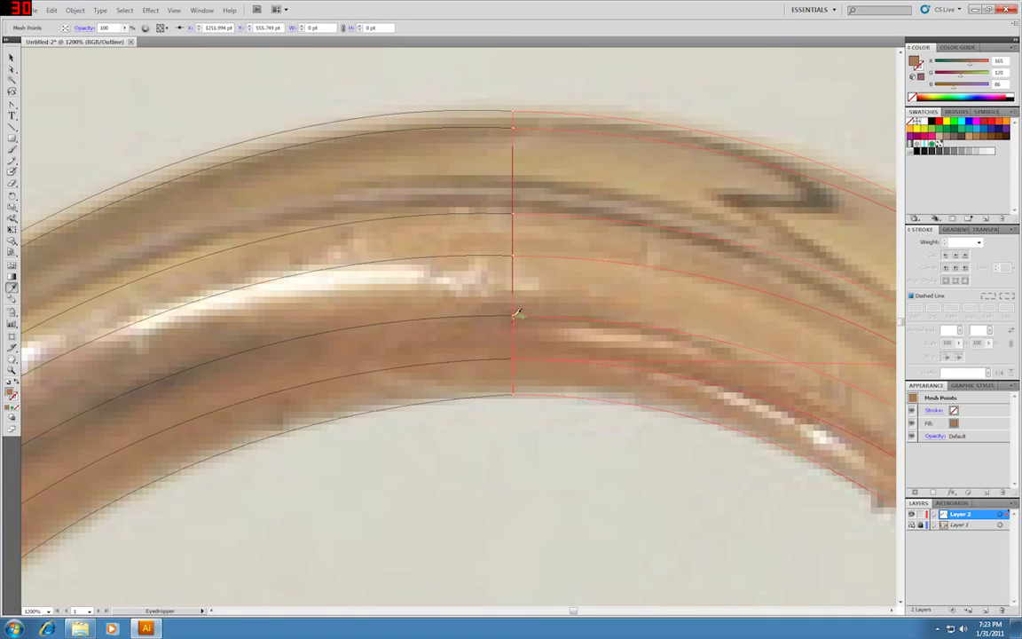
left_click(514, 317)
key("i")
left_click(519, 321)
key("a")
left_click(516, 257)
key("i")
left_click(518, 254)
key("a")
left_click(514, 214)
key("i")
left_click(517, 213)
Step: Recolour the new mesh's outer seam corner with a tone sampled from the ring's outer edge, and restore the preview display with nothing selected
key("ctrl")
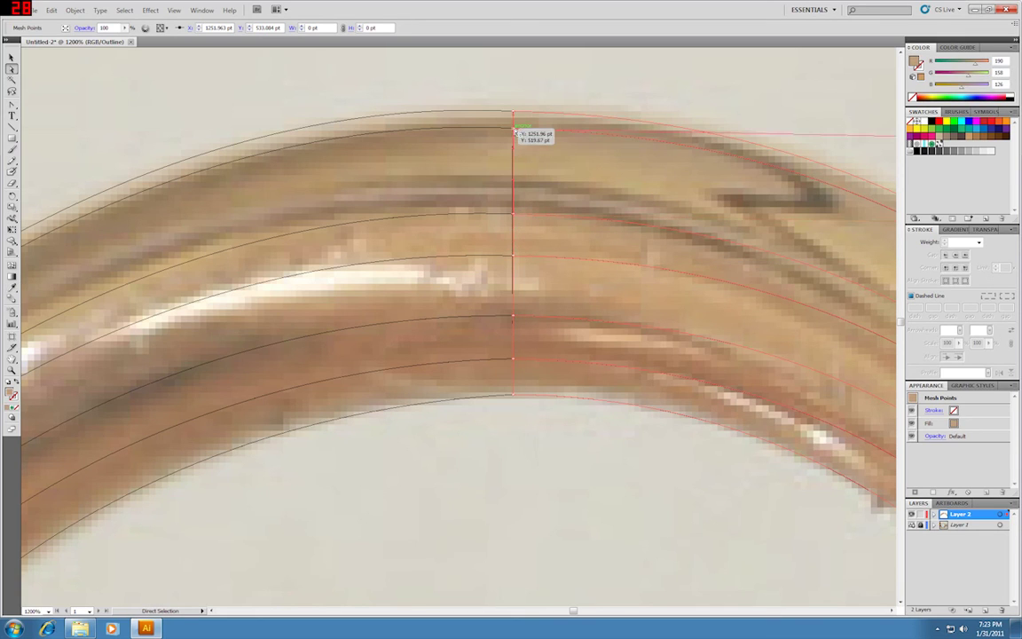
left_click(514, 116, "ctrl")
left_click(516, 113)
key("i")
left_click(516, 111)
key("ctrl+y")
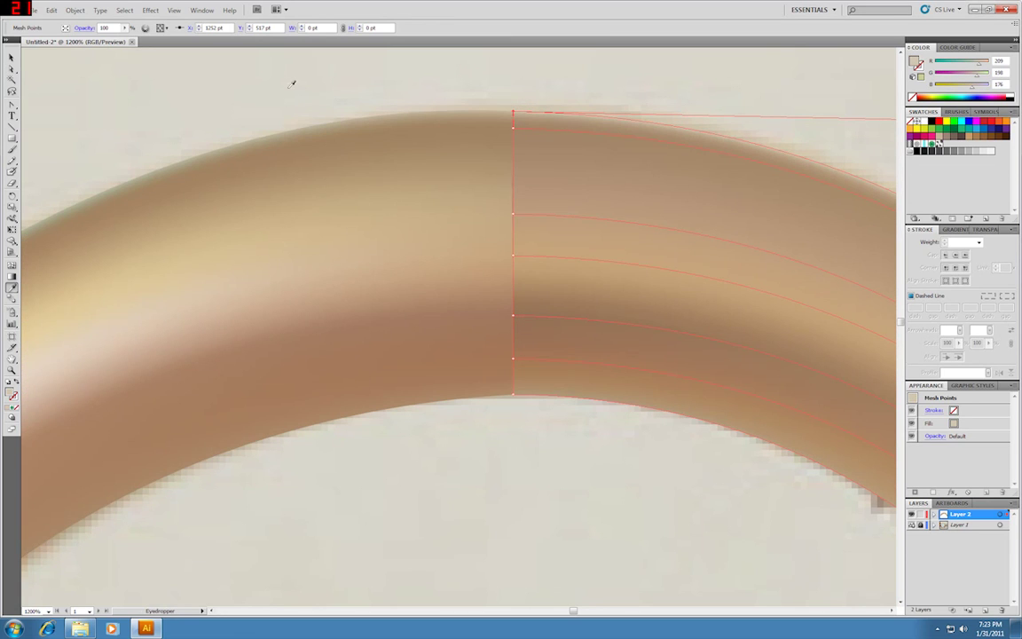
left_click(11, 57)
left_click(201, 94)
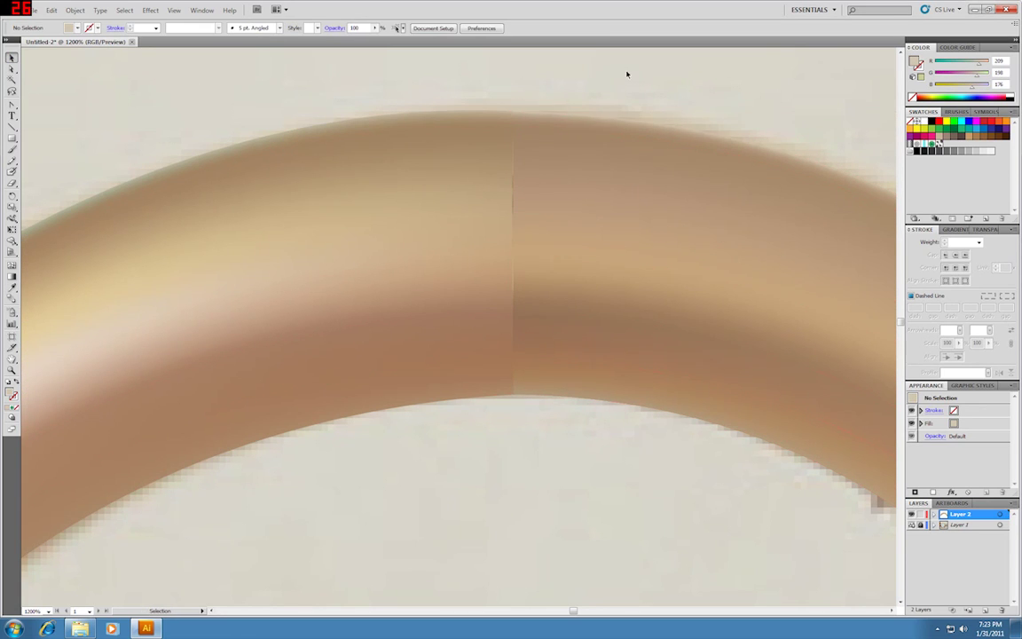
Step: Match the new mesh's outer seam points to the first segment by sampling its colours just across the seam
key("a")
left_click(552, 241)
left_click(513, 217)
key("i")
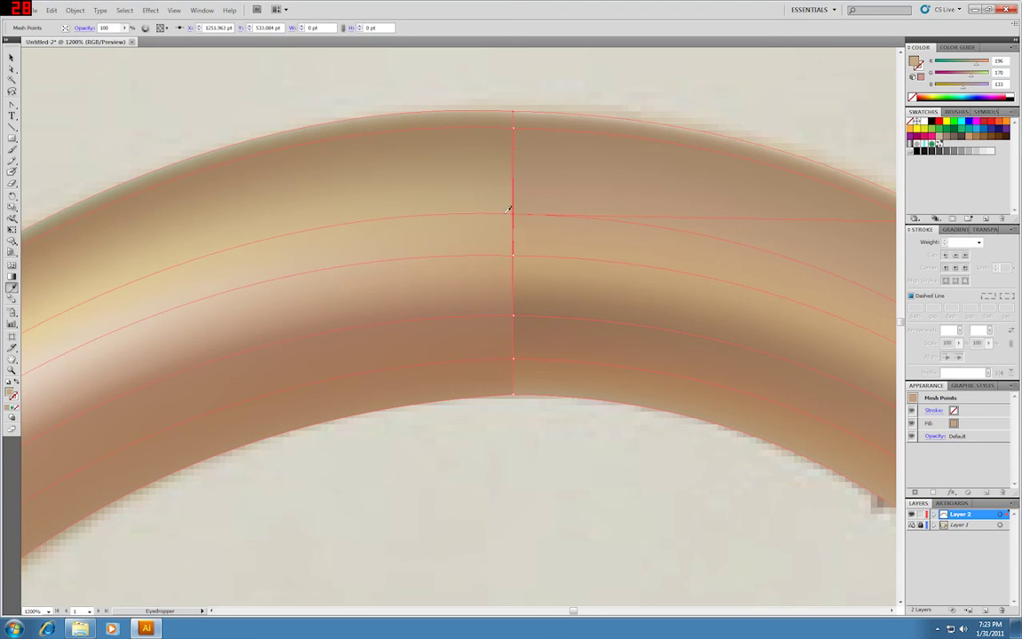
left_click(509, 210)
key("a")
left_click(513, 129)
key("i")
left_click(511, 122)
Step: Match the middle and inner seam points of the new mesh to the first segment's adjoining colours, including the inner corner
key("a")
left_click(513, 259)
key("i")
left_click(513, 314)
key("a")
left_click(514, 396)
key("i")
left_click(508, 392)
key("a")
left_click(548, 424)
scroll(572, 227, "up", 1)
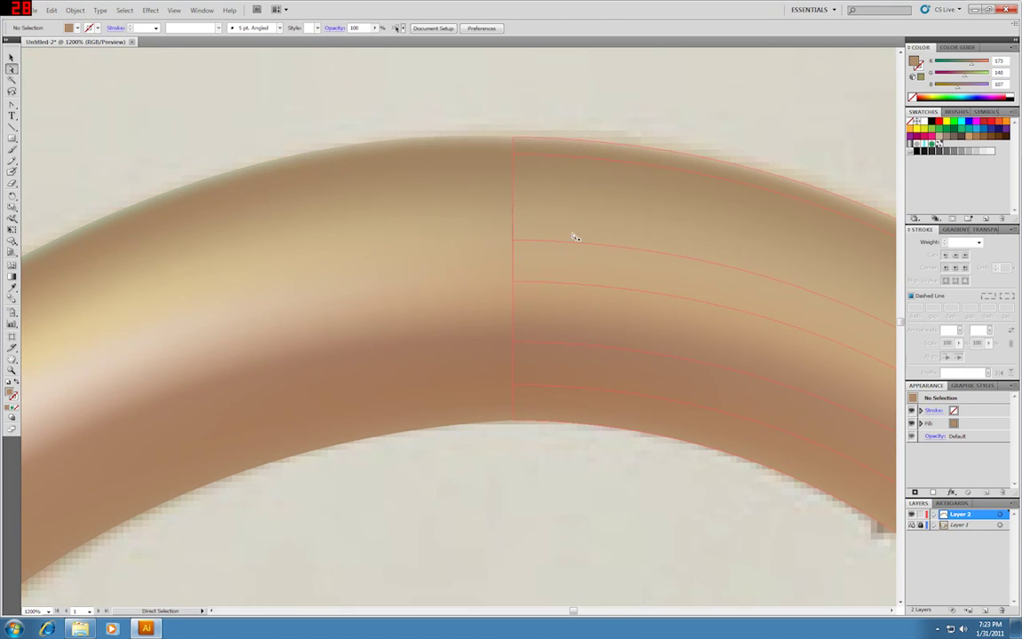
Step: Shift the new mesh's seam points slightly over the first segment's end so the two segments overlap
left_click(576, 232)
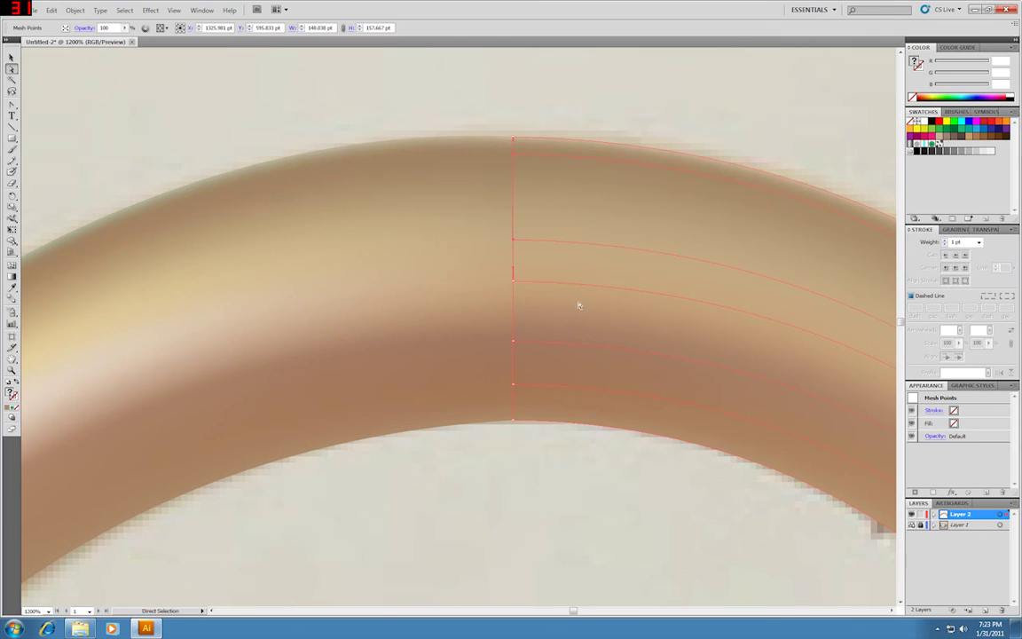
left_click(575, 438)
left_click(622, 323)
left_click(607, 469)
left_click(509, 241)
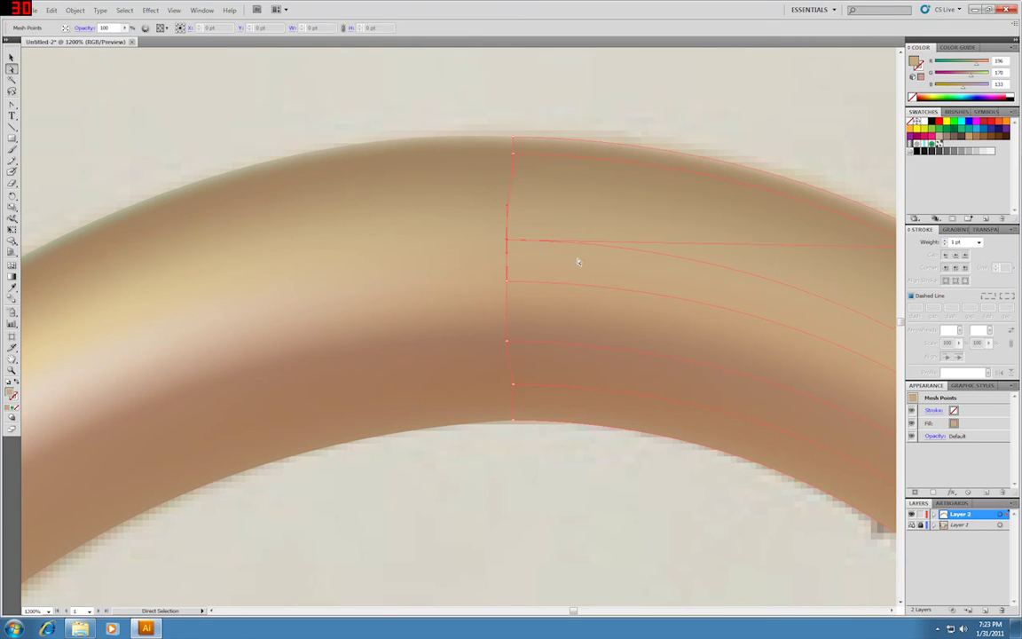
left_click(520, 133)
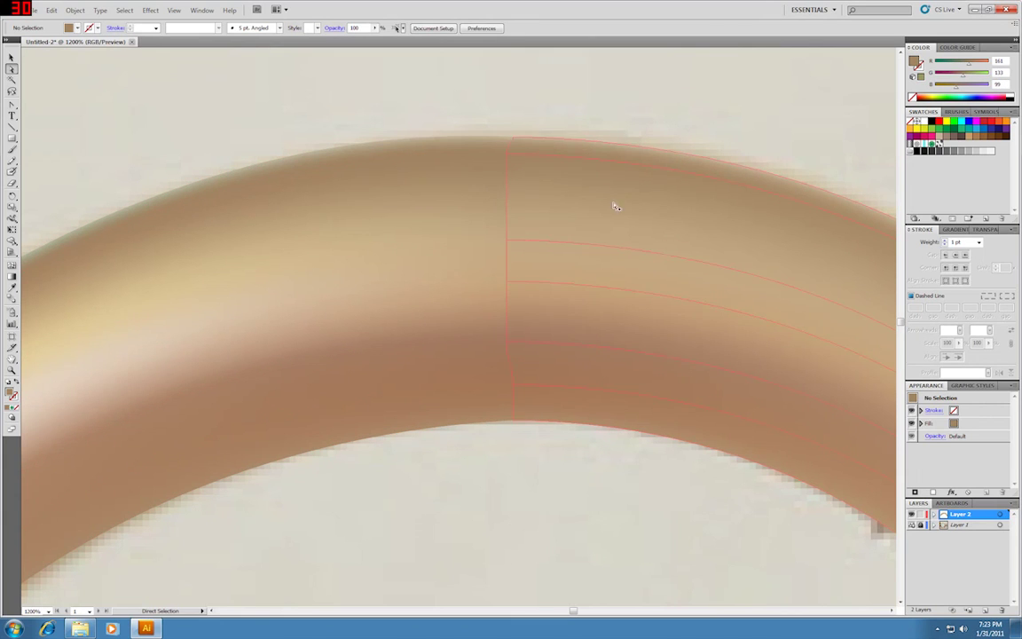
Step: Examine how the two joined ring segments blend with the whole pocket watch photo at 50% zoom
key("ctrl+minus")
key("ctrl+minus")
key("ctrl+minus")
key("ctrl+minus")
key("ctrl+minus")
key("ctrl+minus")
key("ctrl+minus")
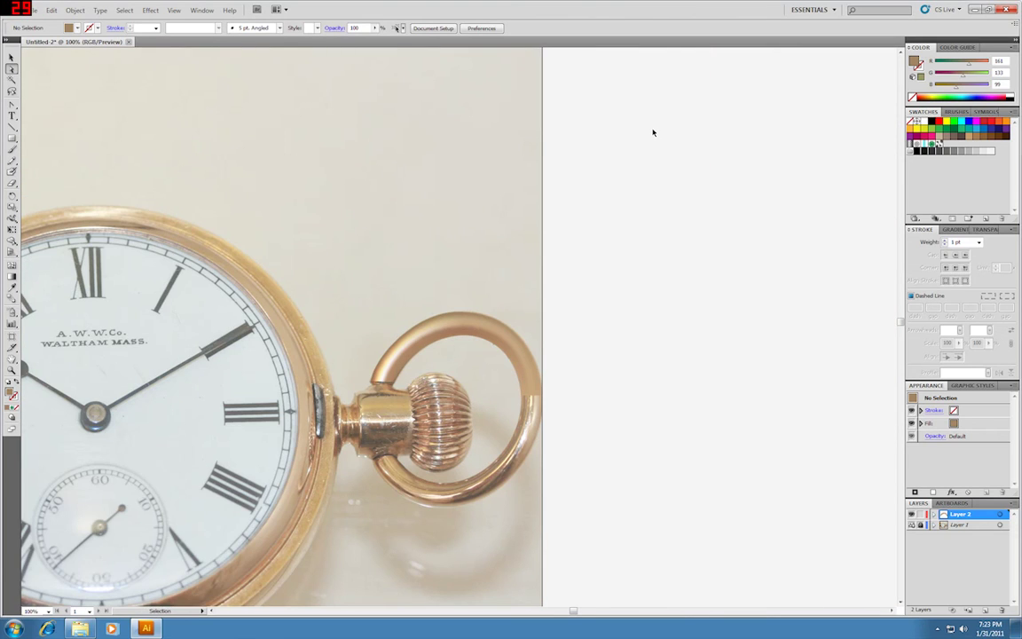
scroll(654, 132, "down", 1)
scroll(653, 132, "down", 1)
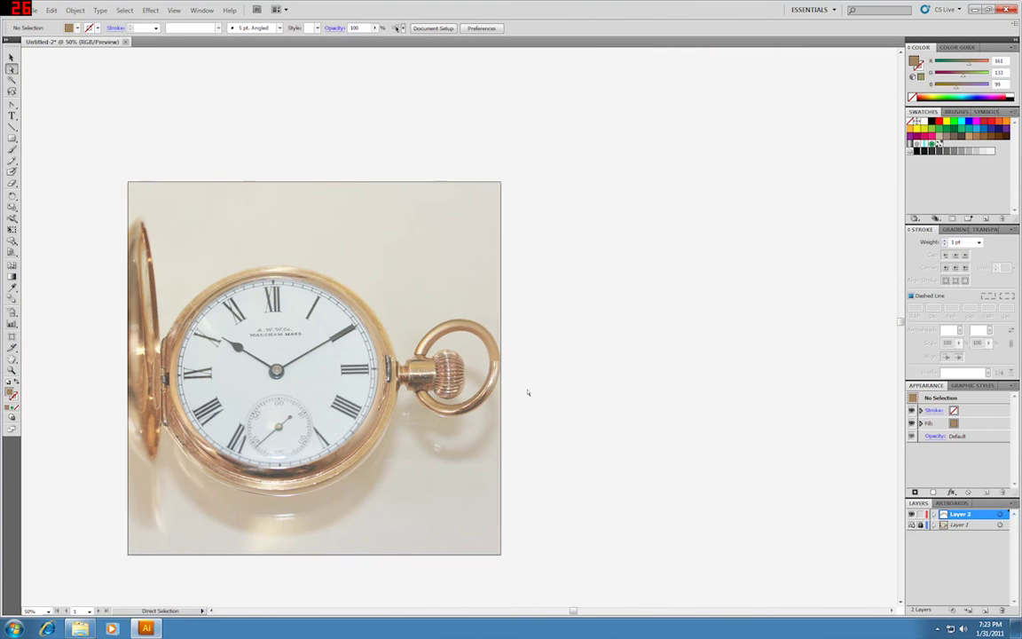